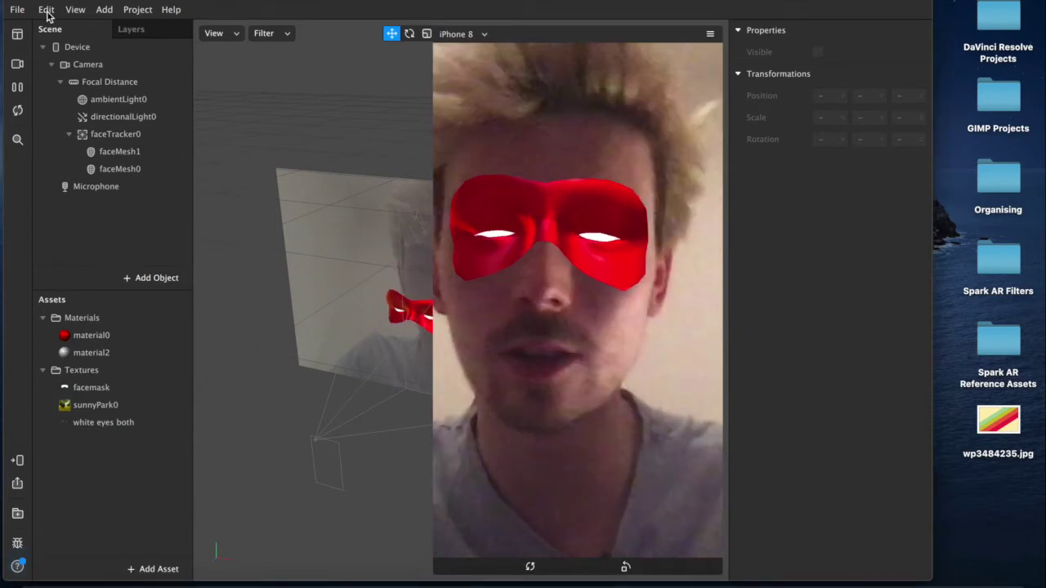
- Start a new blank Spark AR project with only the default camera, lights and microphone
key(super+n)
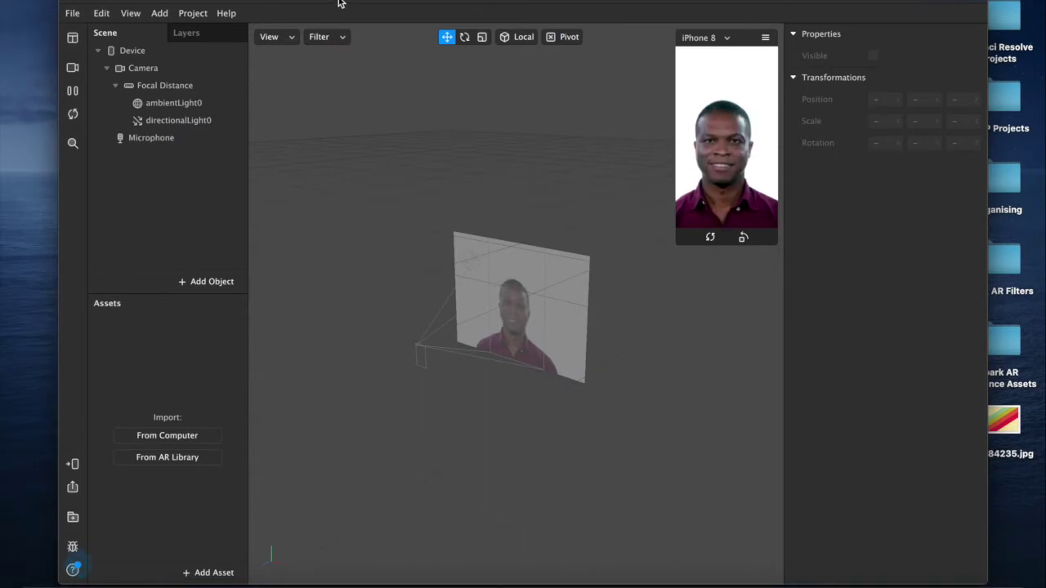
- Shift the project window left and enlarge the simulator's sample-face preview
drag(339, 4, 284, 1)
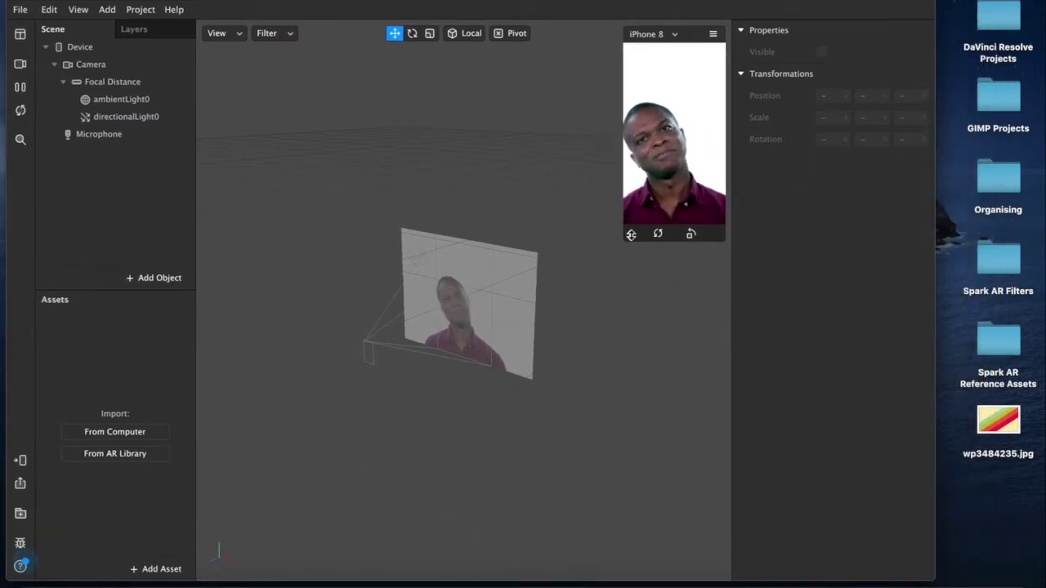
drag(623, 241, 399, 357)
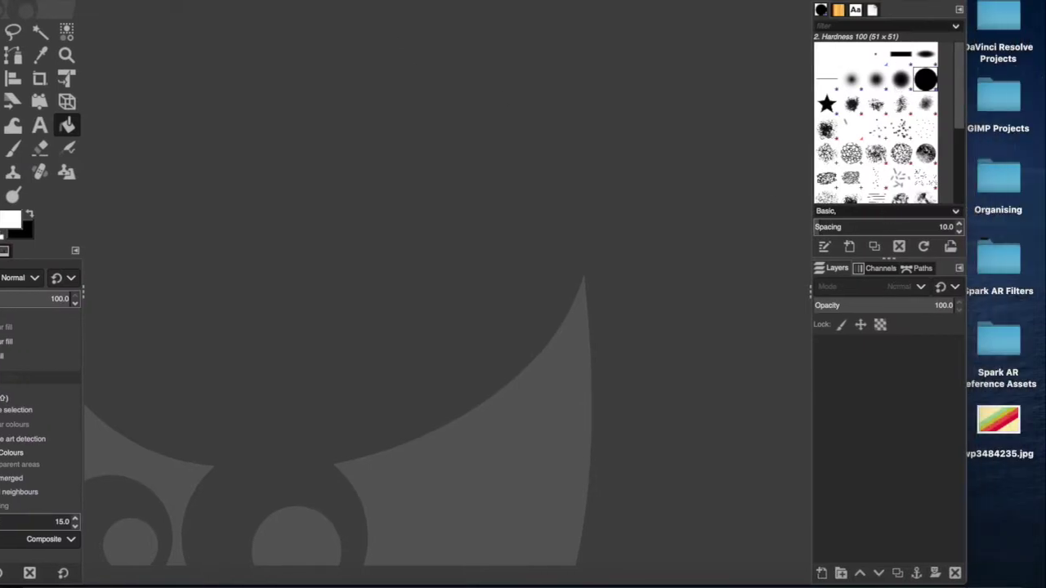
- Drop faceMasculine.jpg and faceMeshTrackers.png from Reference Assets > Textures into GIMP as stacked layers
double_click(1024, 380)
double_click(689, 147)
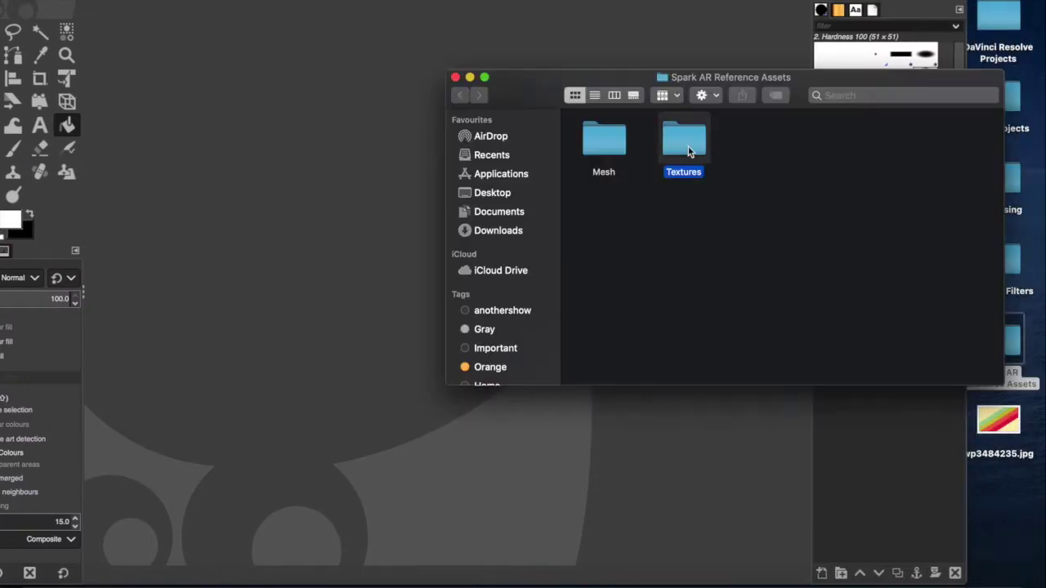
drag(688, 137, 296, 104)
drag(924, 139, 378, 154)
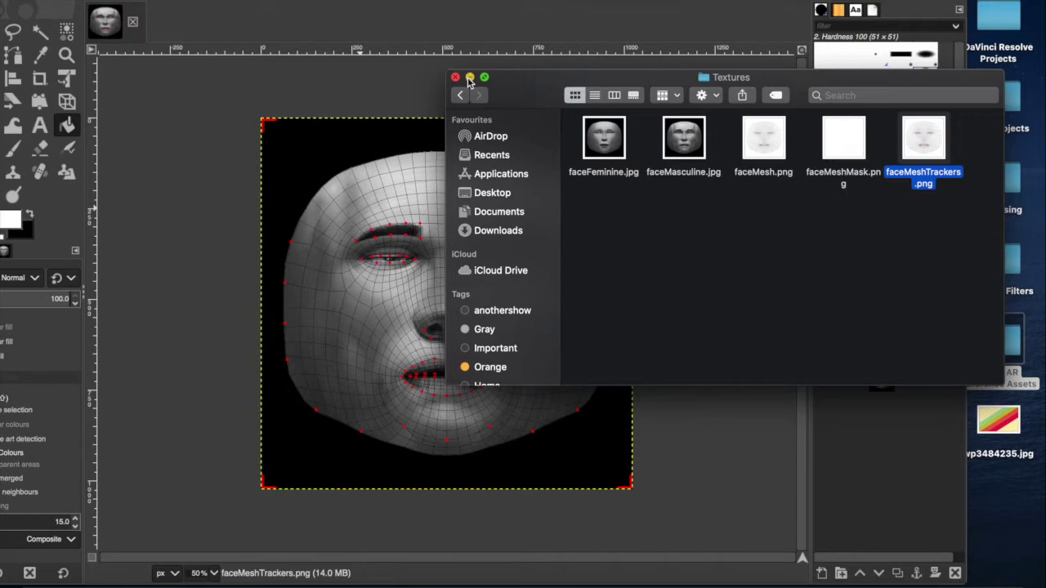
click(469, 77)
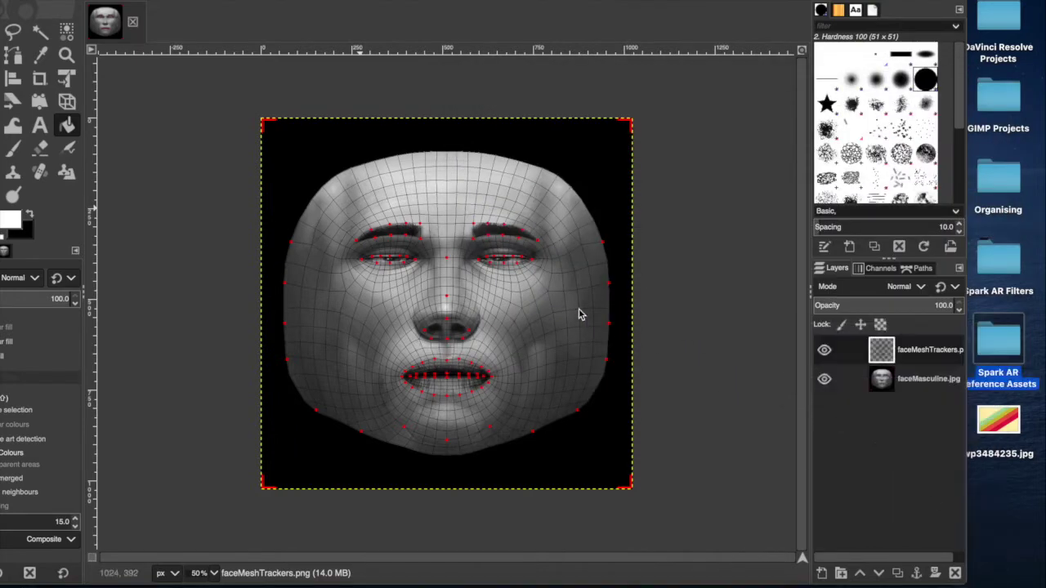
- View the face image at 100% zoom
key(1)
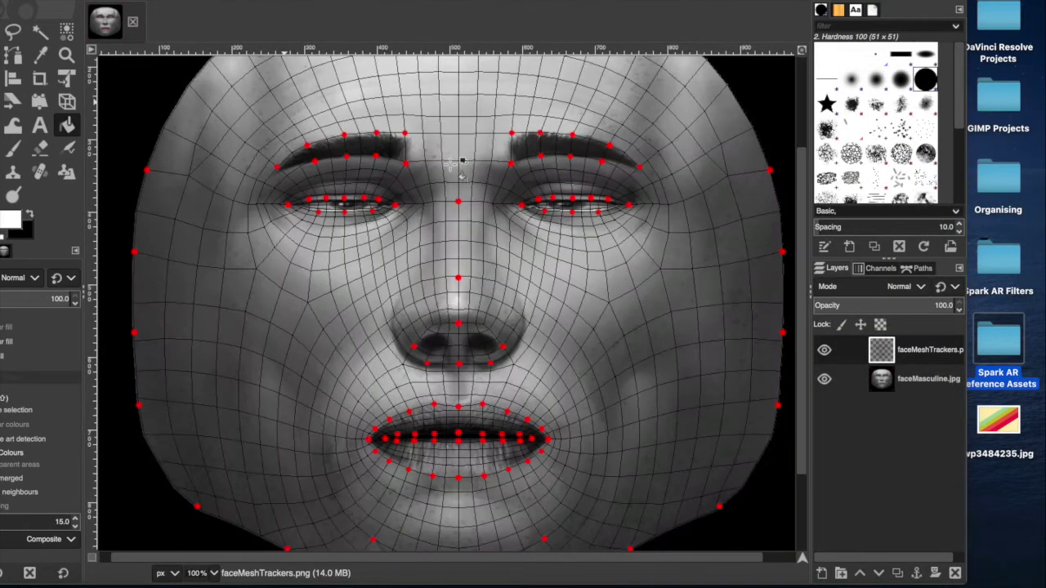
scroll(187, 152, up, 4)
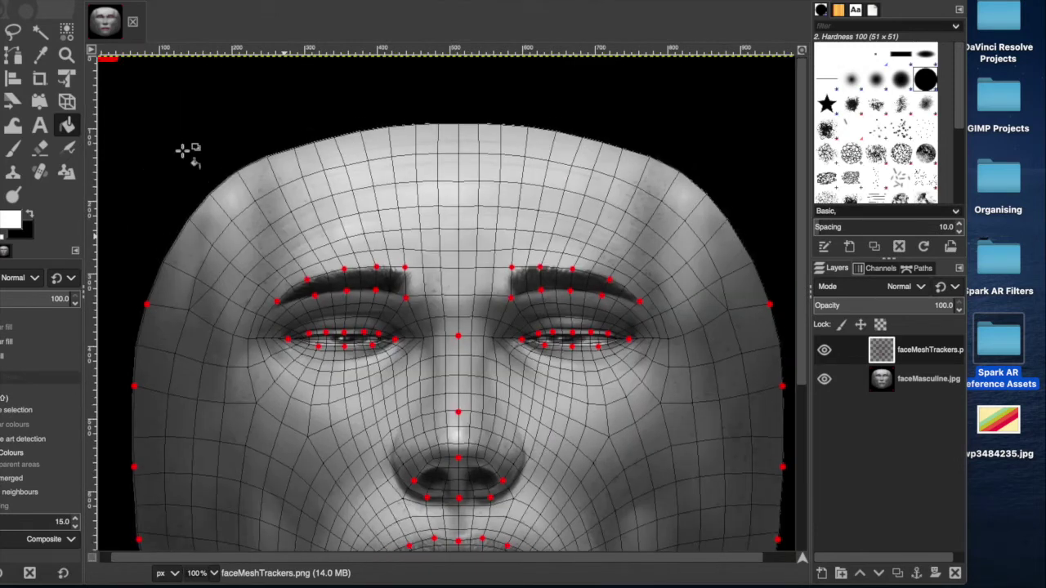
scroll(188, 154, down, 4)
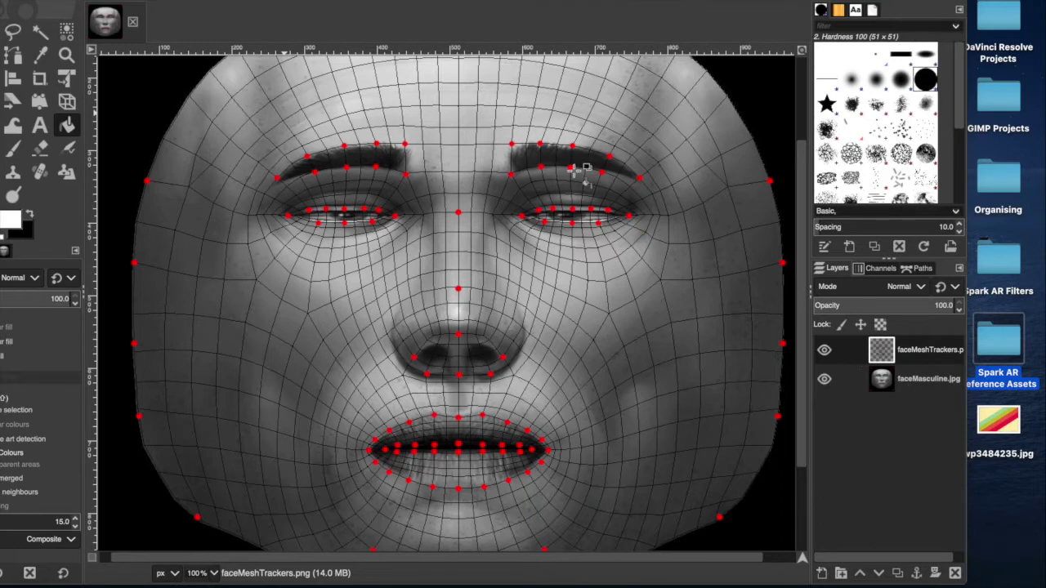
- Add a new transparent layer named 'mask' above the face and tracker layers
click(819, 574)
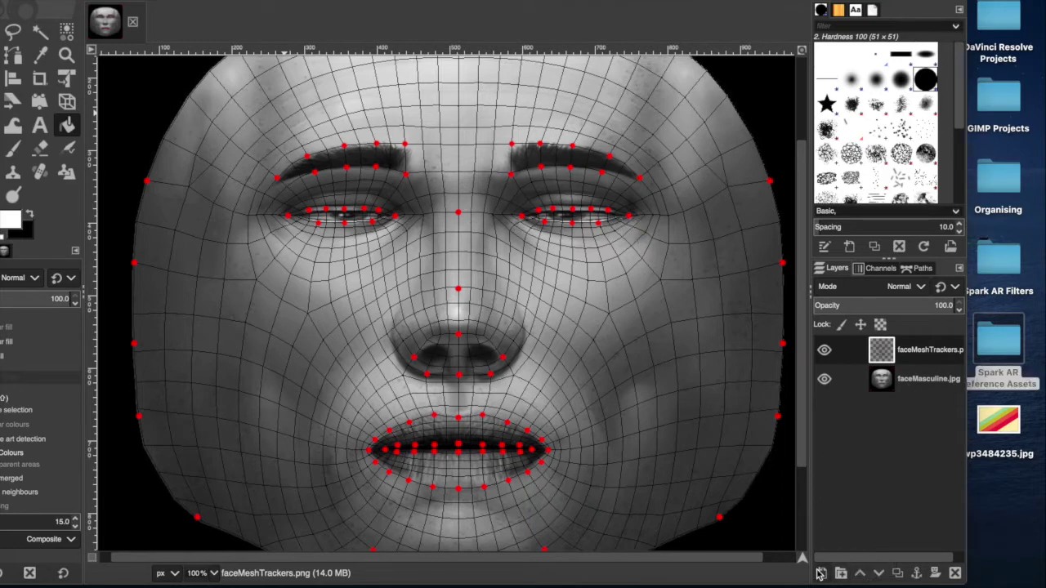
click(822, 576)
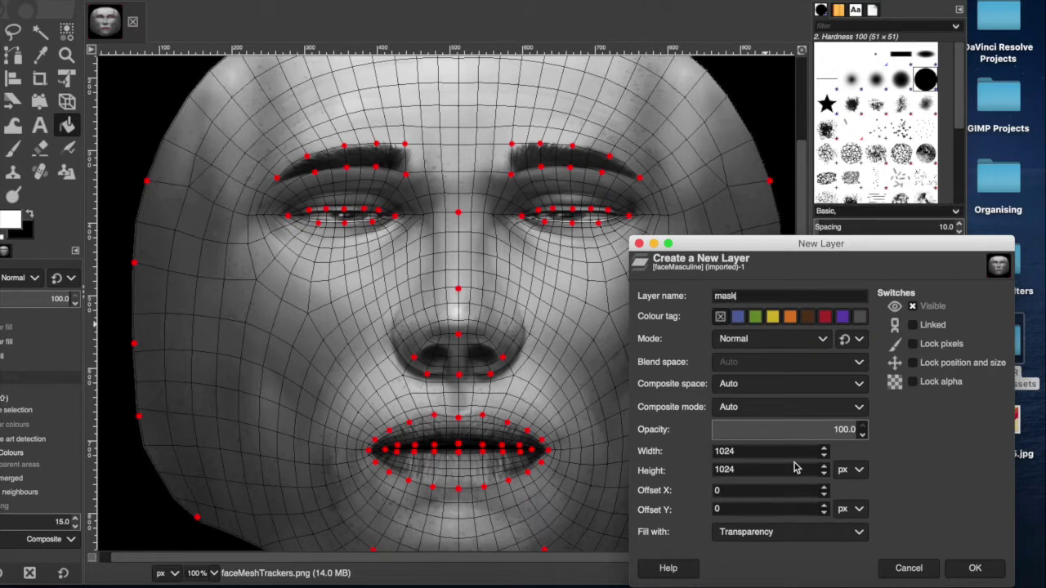
text(mask)
key(Return)
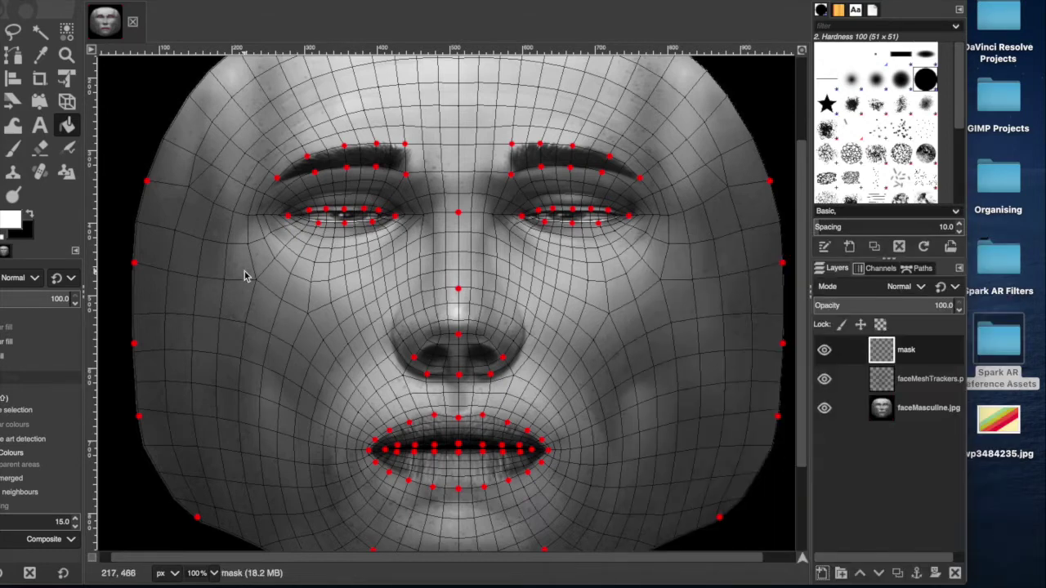
scroll(243, 275, up, 3)
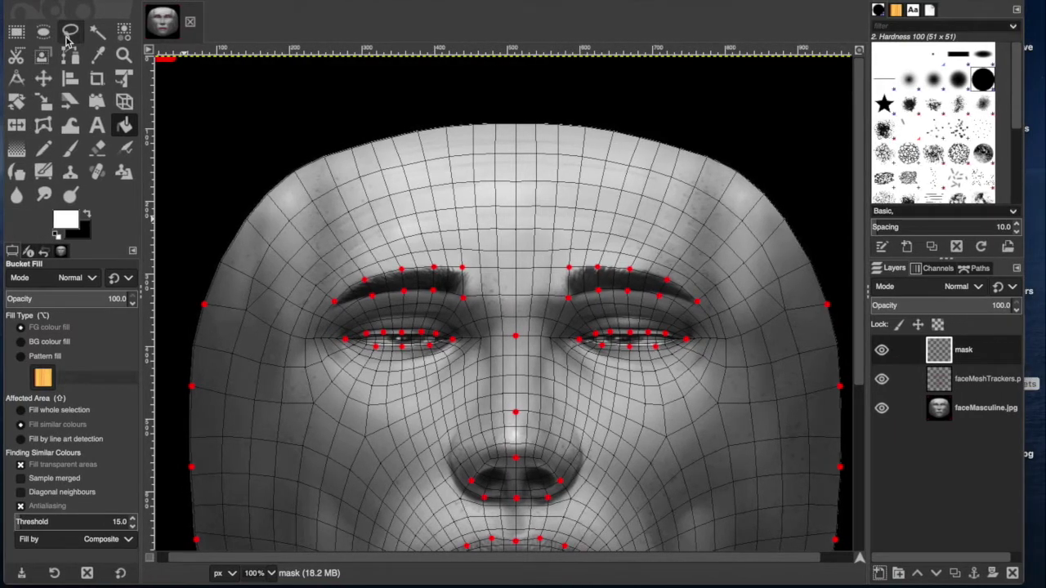
click(70, 34)
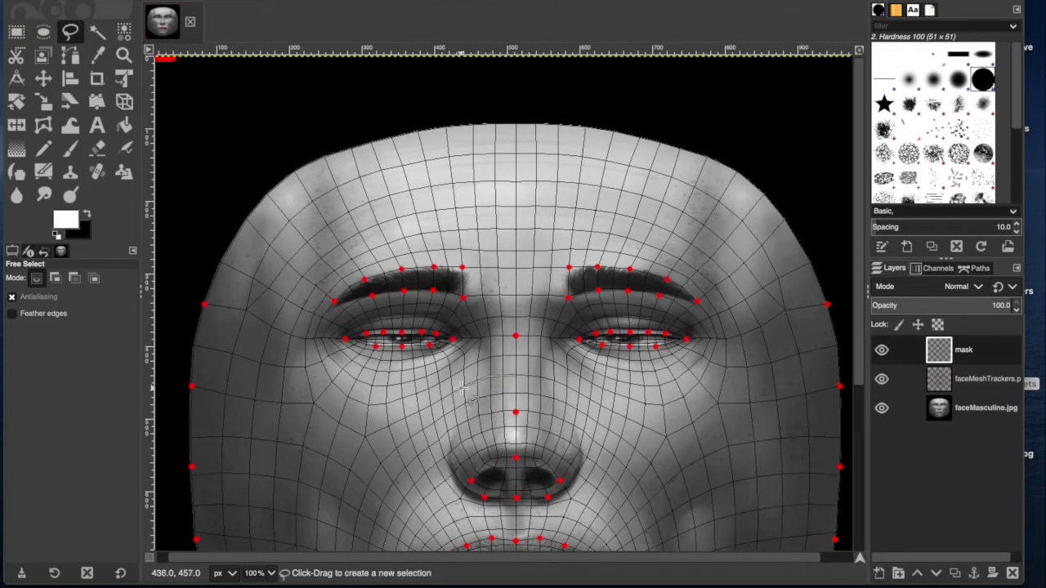
- Start the free-select outline at the nose bridge and trace up the left cheek to above the left eyebrow
drag(460, 389, 368, 437)
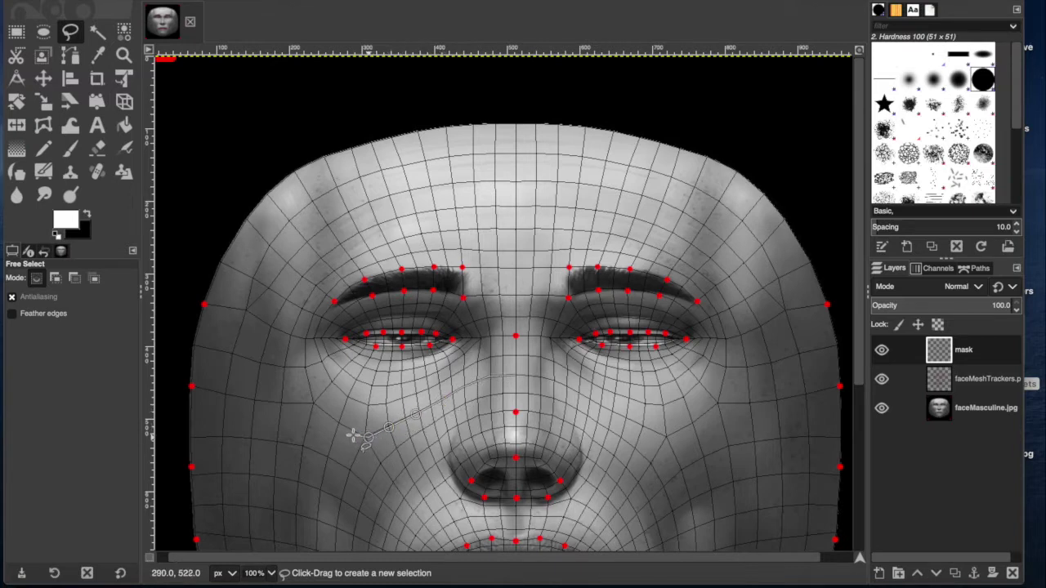
click(339, 424)
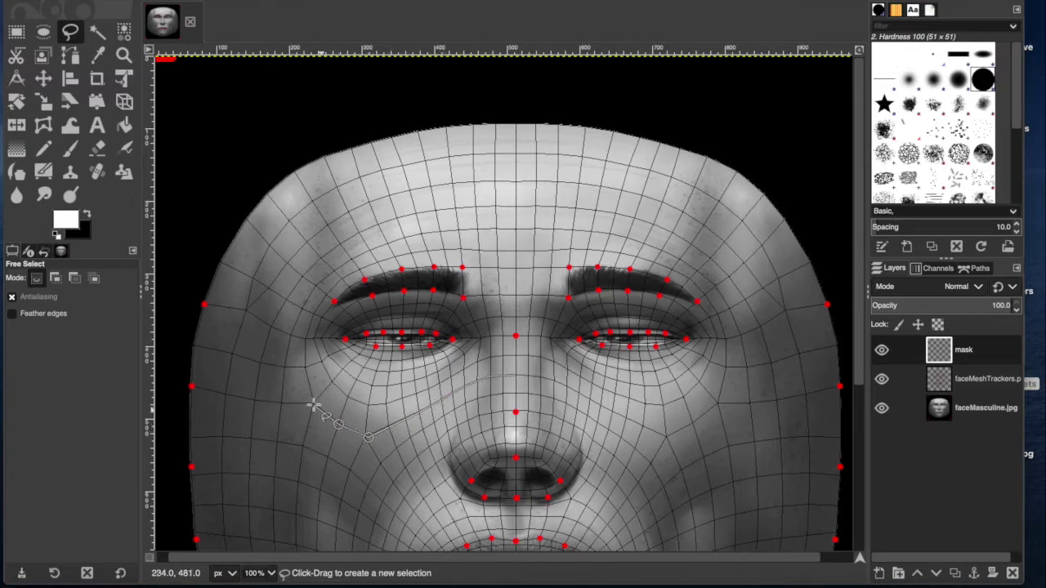
click(313, 403)
click(304, 369)
click(304, 341)
click(312, 316)
click(325, 293)
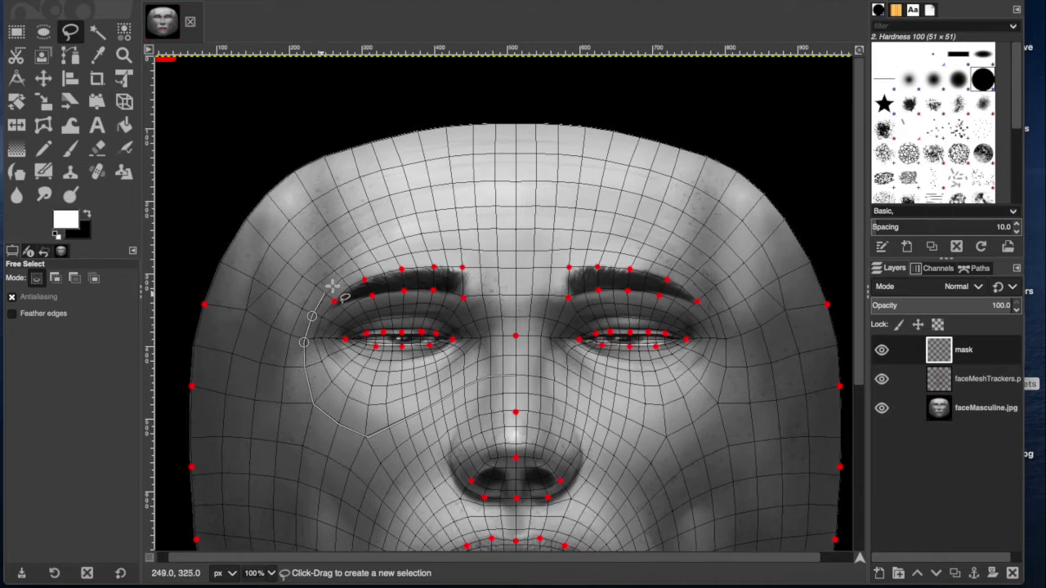
click(342, 279)
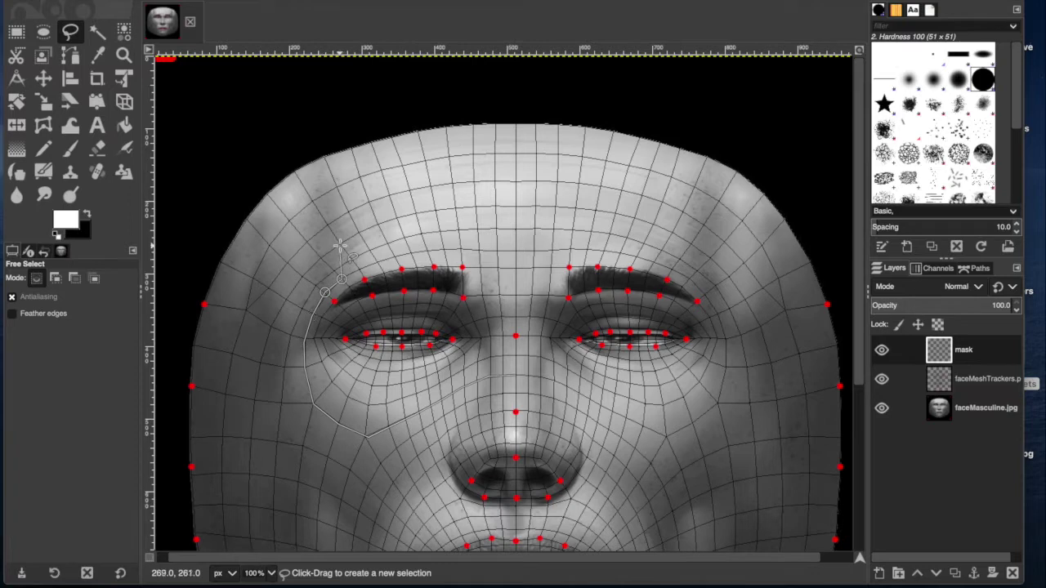
click(340, 245)
- Continue the outline across the forehead along the brow line to the right eyebrow
click(376, 258)
click(427, 264)
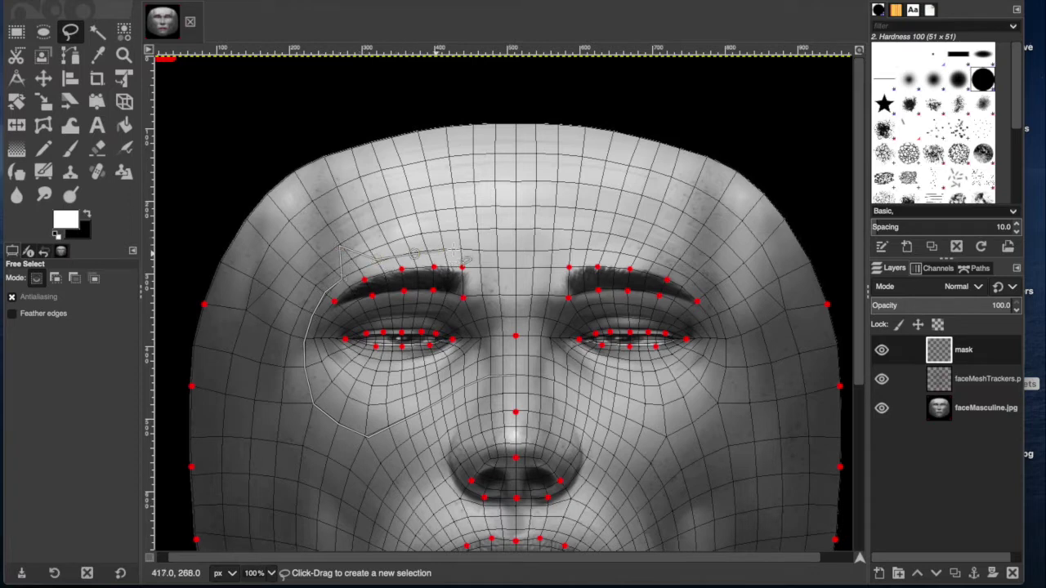
click(448, 249)
click(476, 249)
click(513, 248)
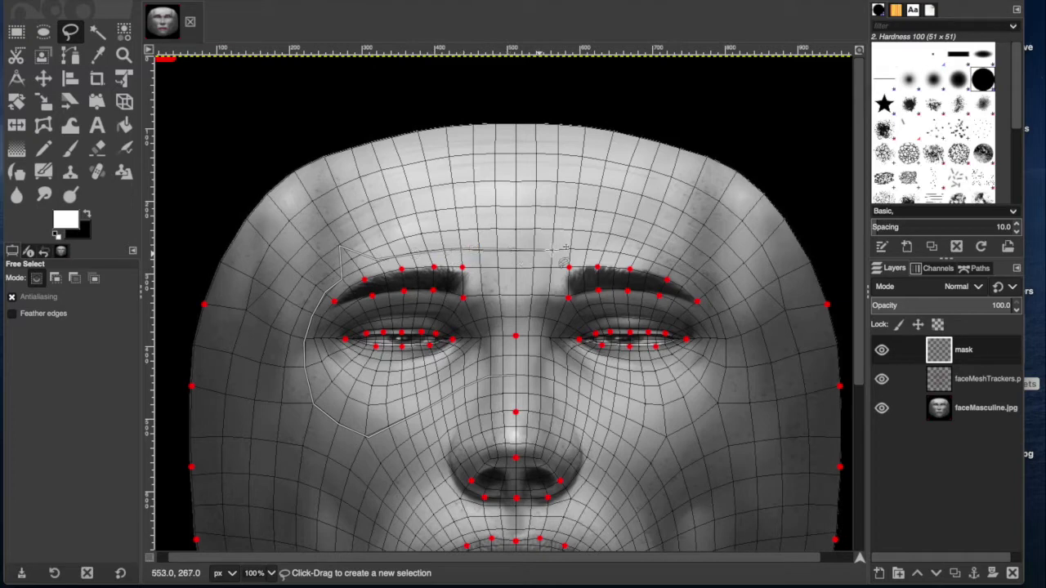
click(545, 248)
click(573, 248)
click(603, 249)
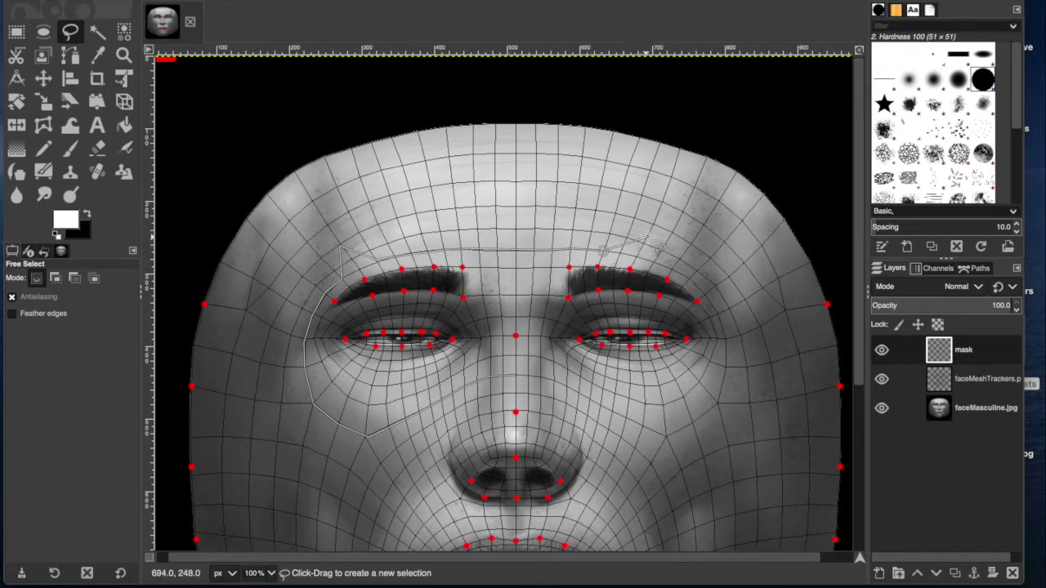
- Trace around the right brow, down the right temple and cheek, closing at the start point
click(645, 234)
click(655, 263)
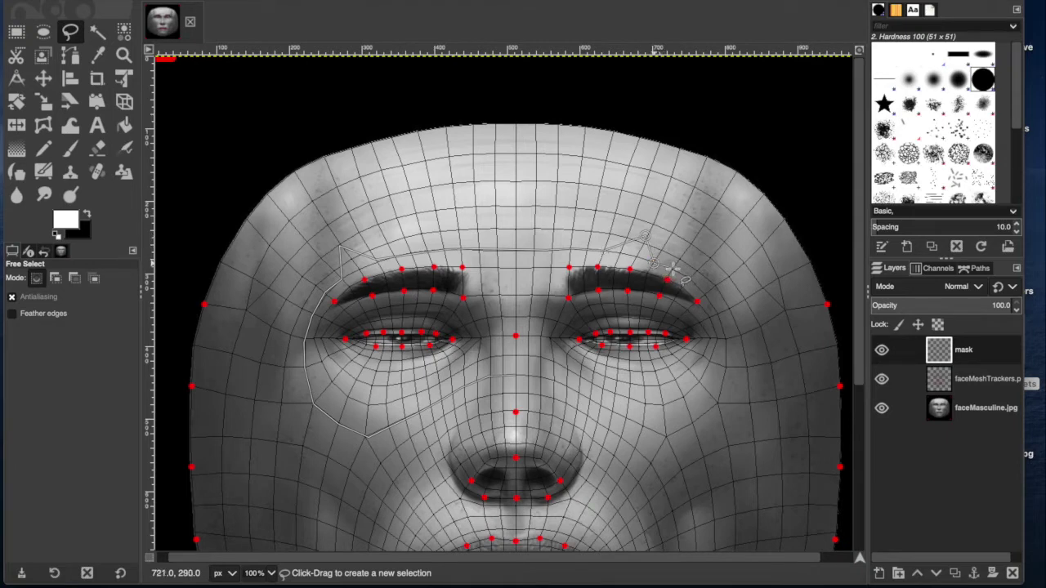
click(681, 272)
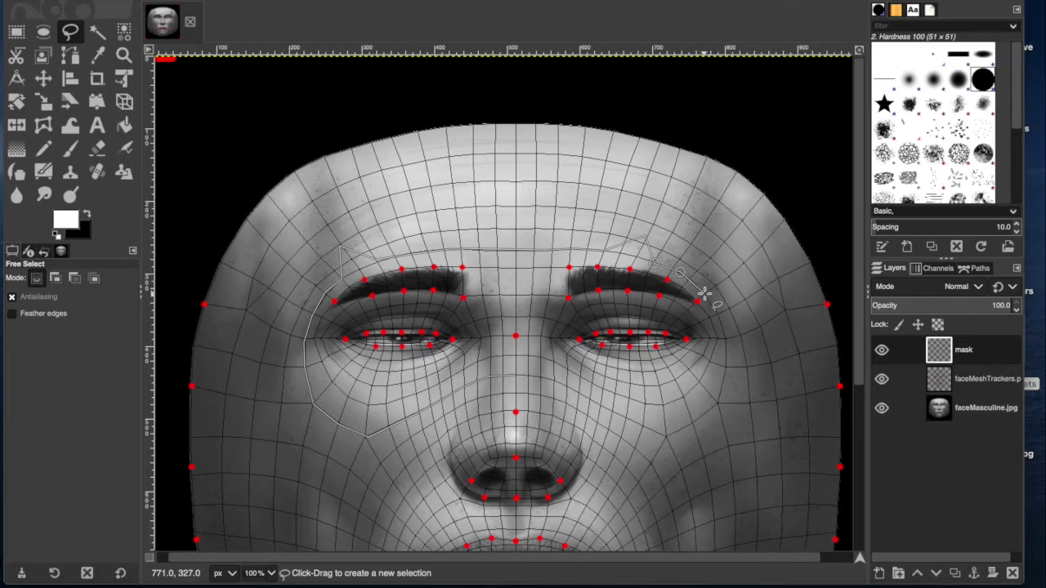
click(705, 292)
click(719, 315)
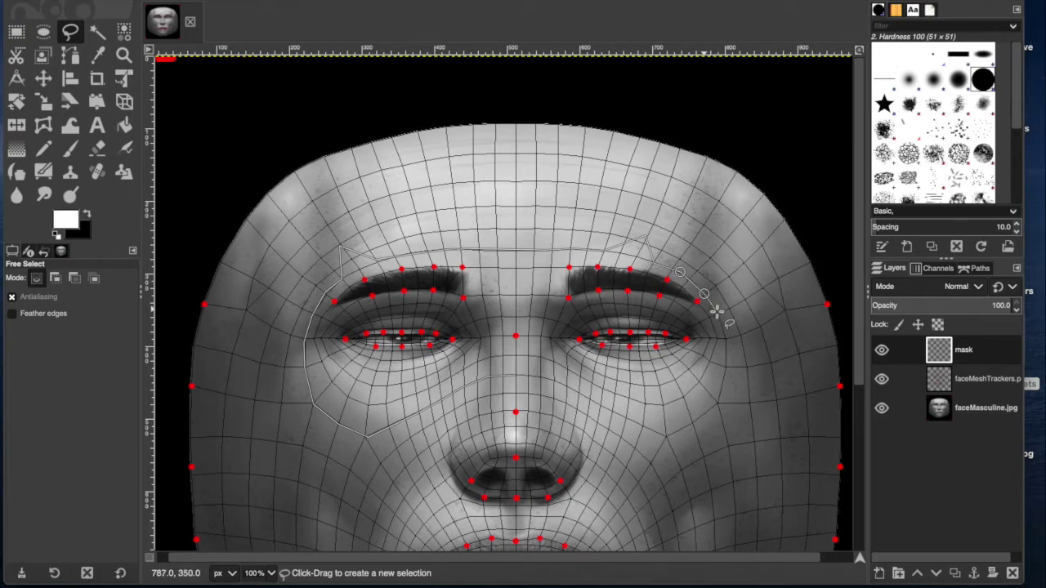
click(730, 350)
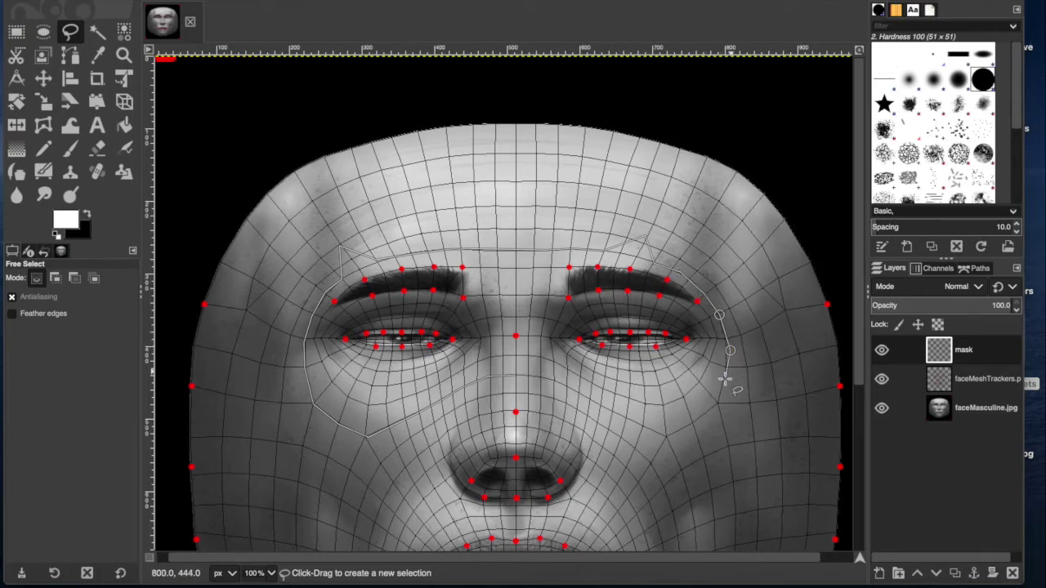
click(724, 379)
click(719, 406)
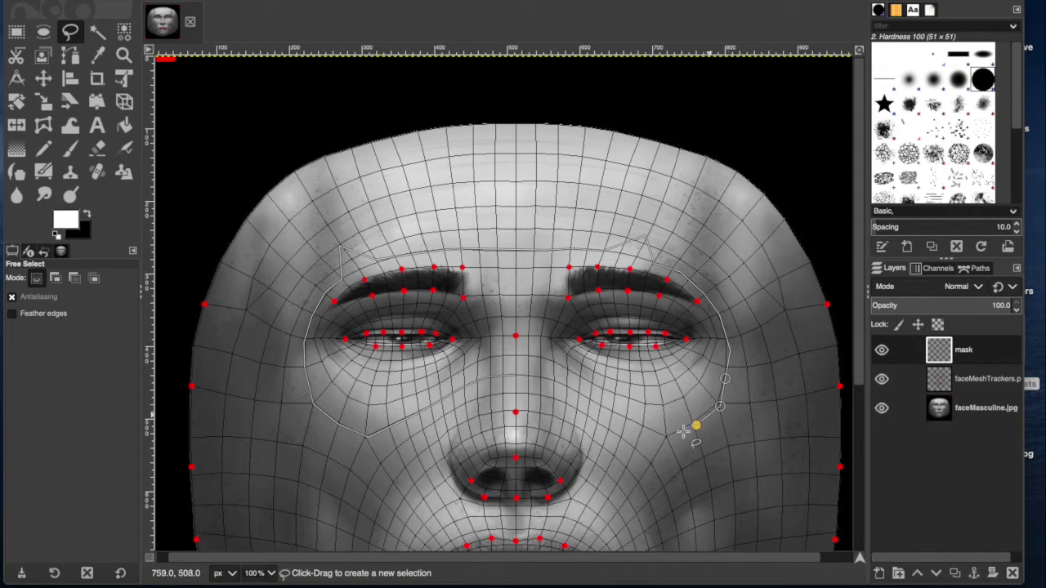
click(696, 426)
click(665, 439)
click(641, 429)
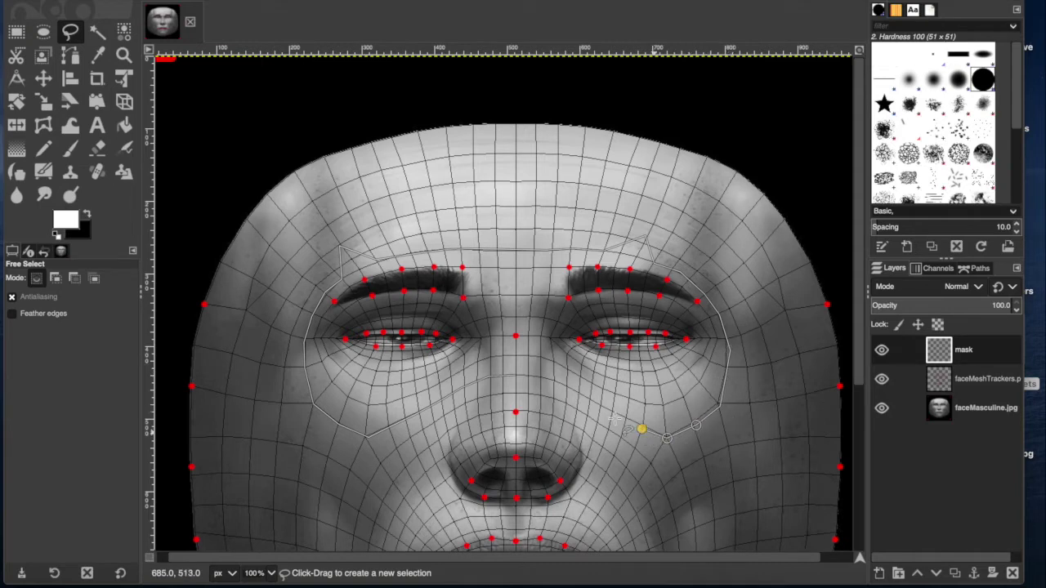
click(605, 413)
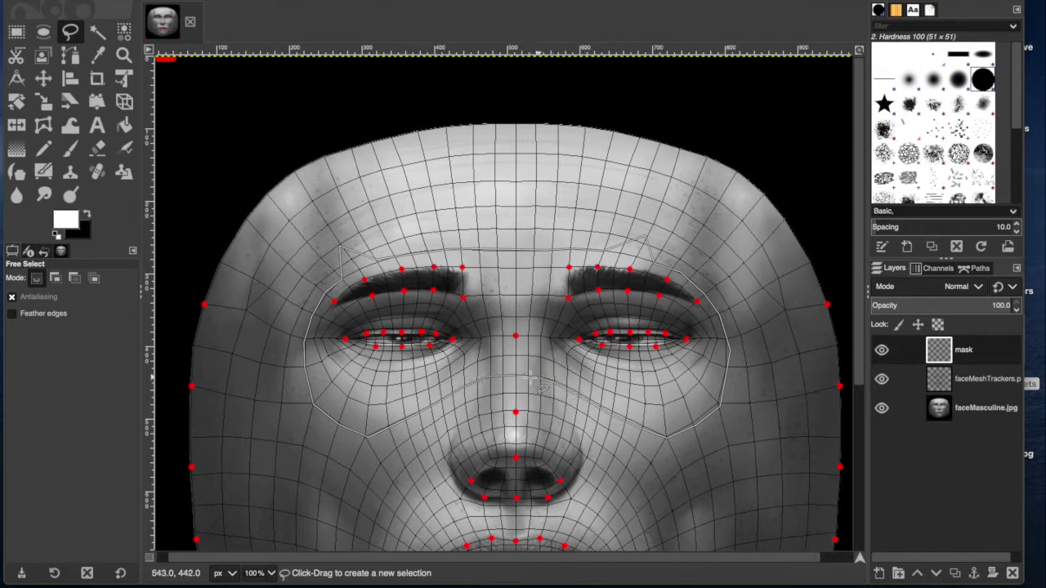
click(515, 375)
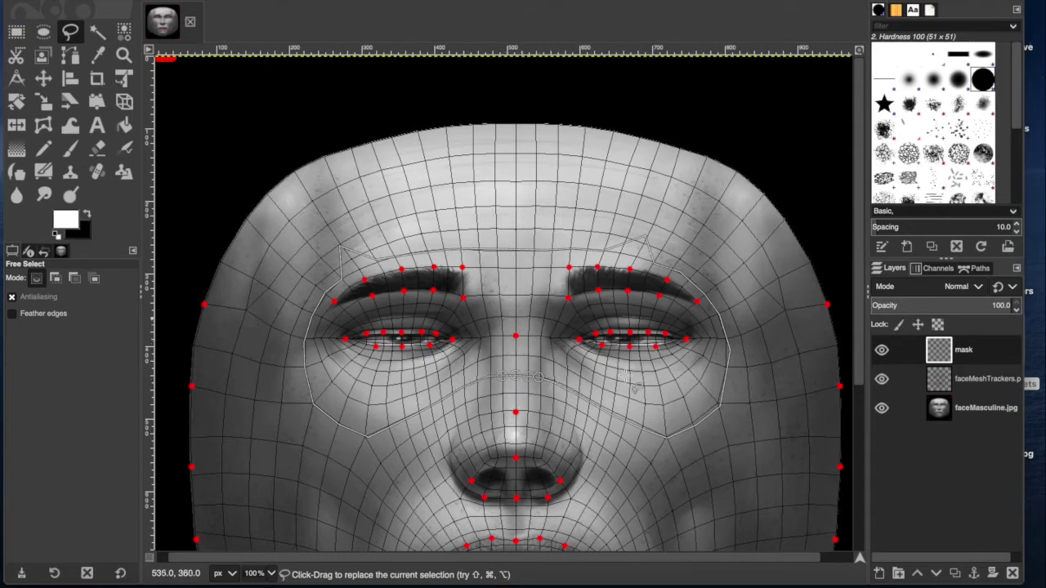
- Commit the closed eye-and-brow outline as an active selection
click(691, 421)
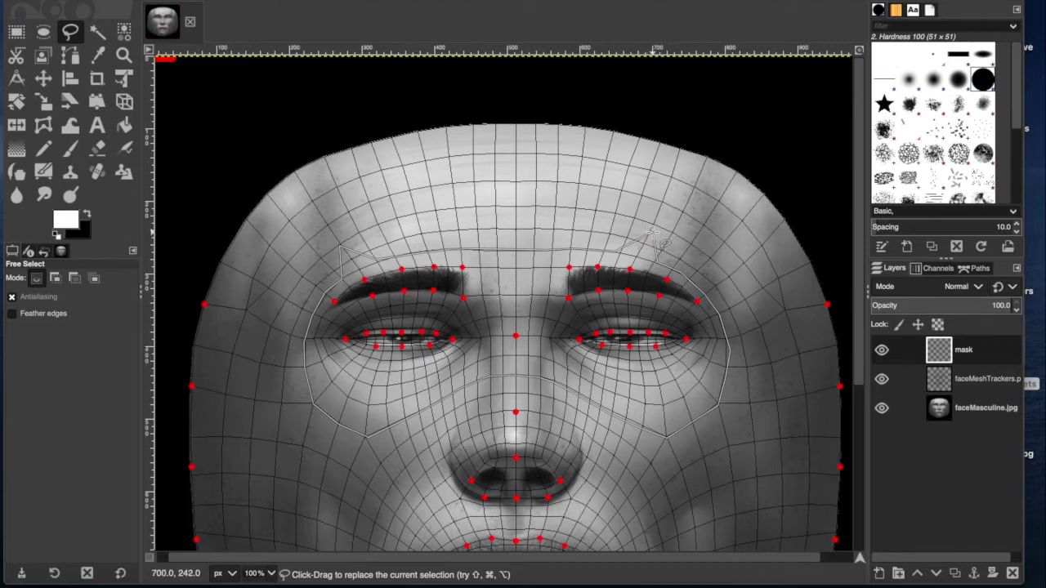
key(Return)
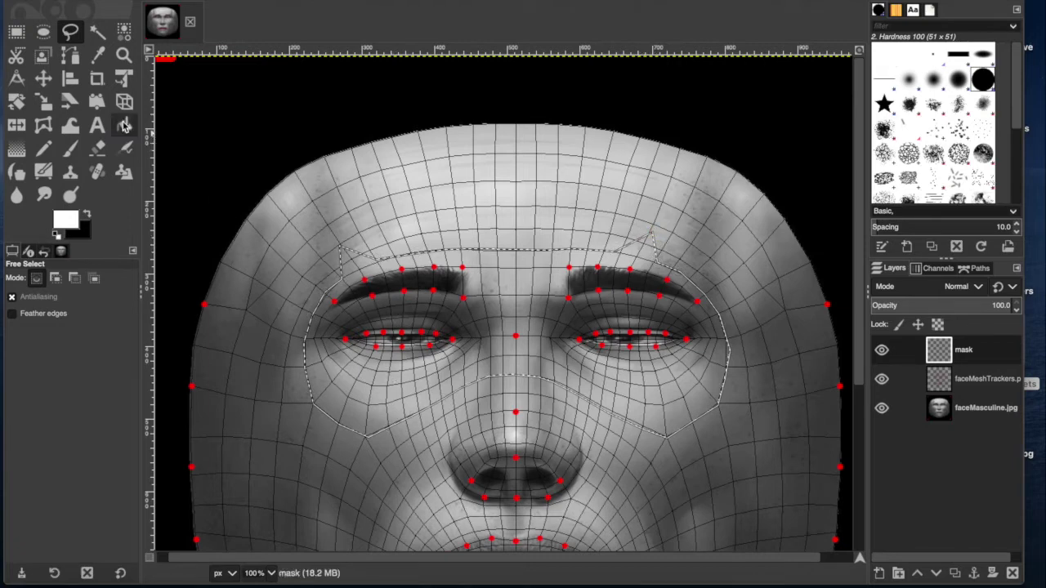
- Bucket-fill the mask selection white, then hide the faceMeshTrackers and faceMasculine layers
click(124, 125)
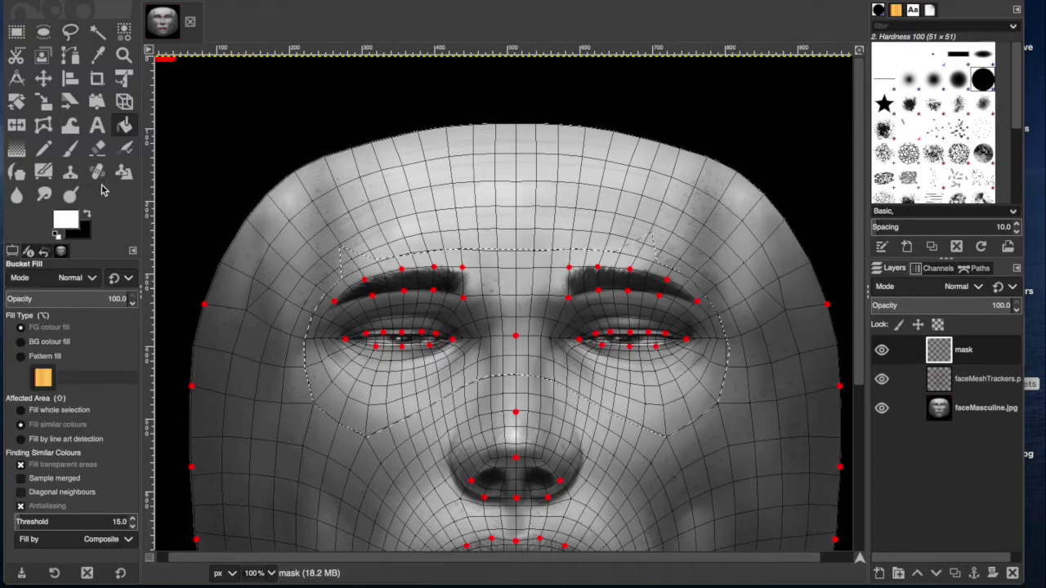
click(528, 316)
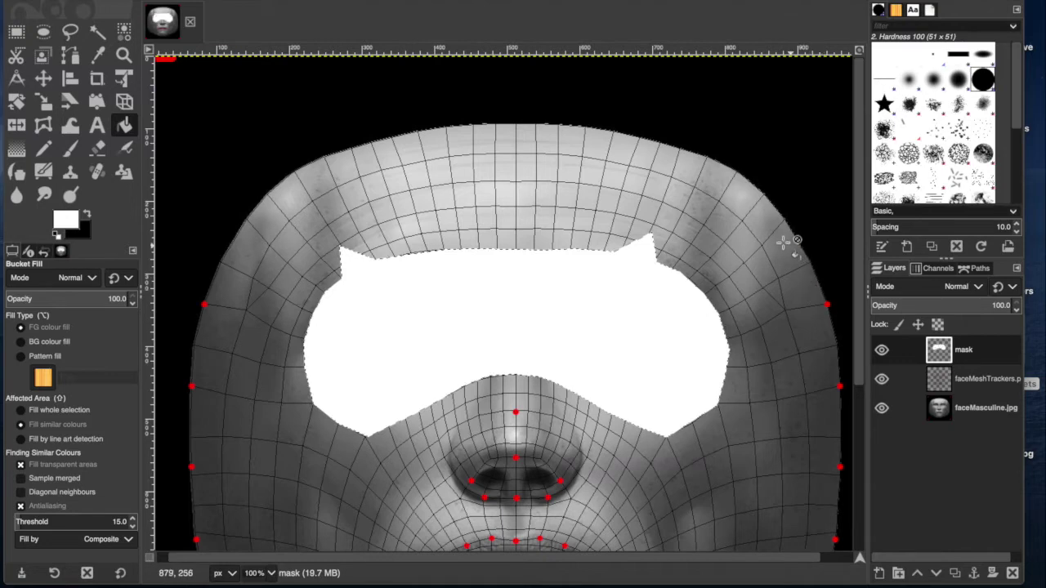
scroll(809, 255, down, 3)
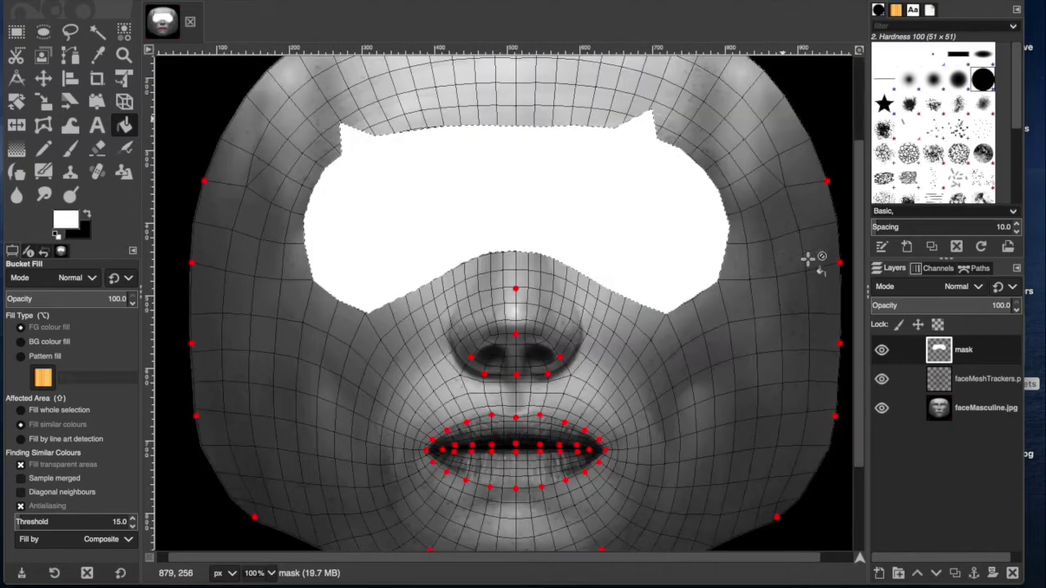
click(881, 380)
click(882, 408)
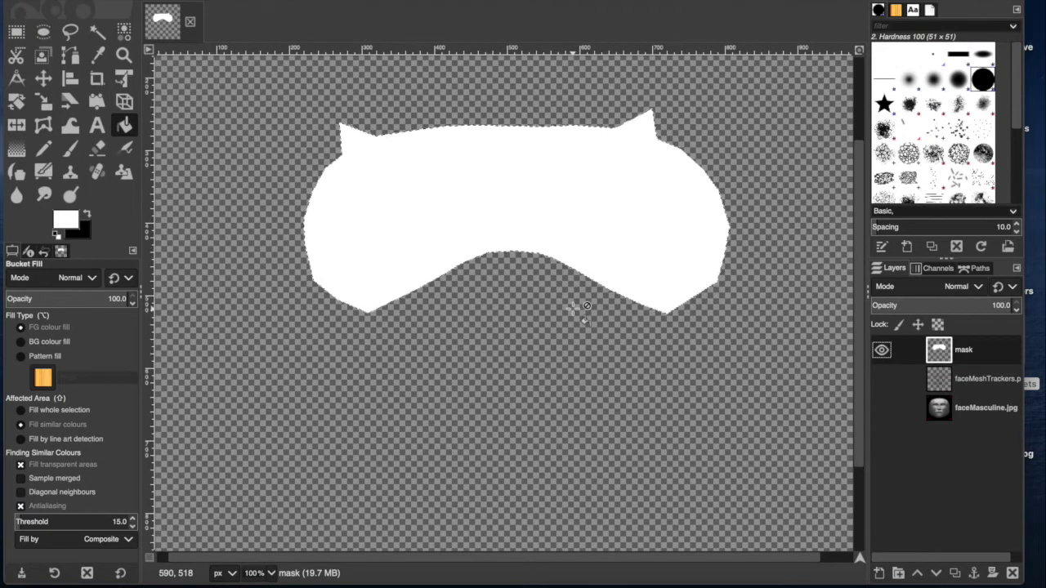
- Export the white mask image as mask.png to the Desktop with default PNG settings
key(minus)
key(minus)
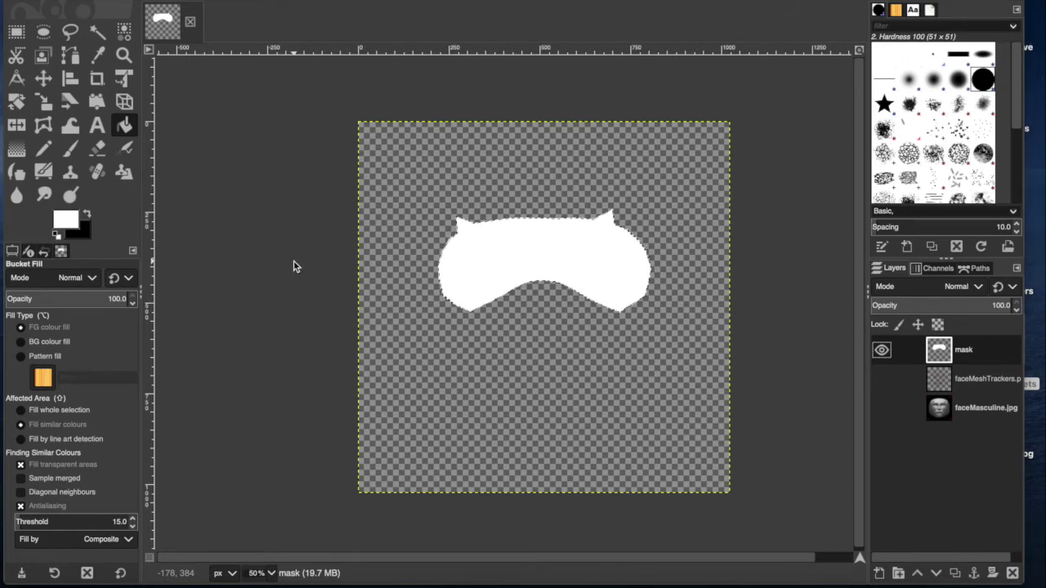
key(super+shift+e)
click(155, 13)
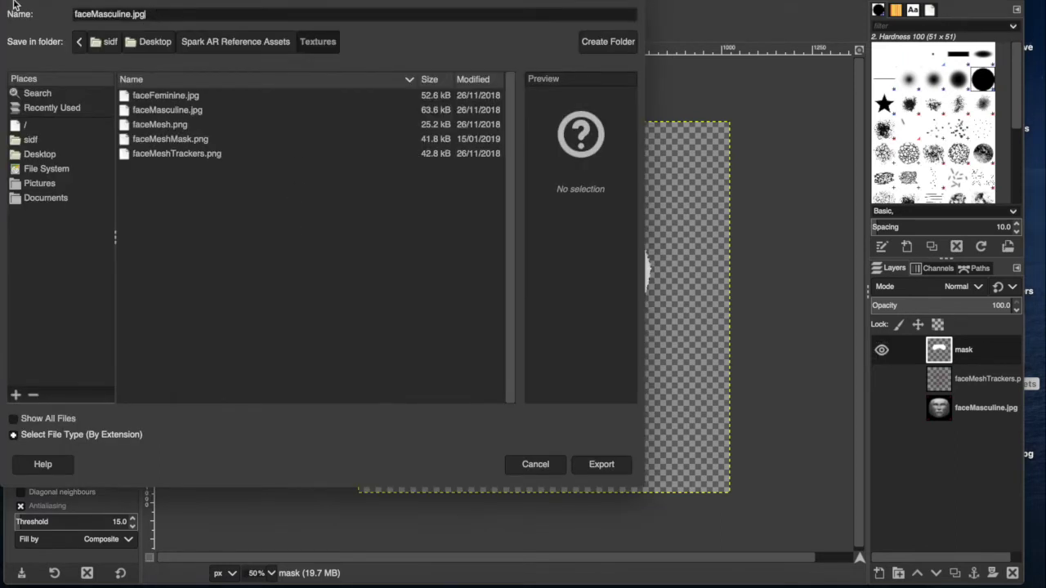
click(151, 37)
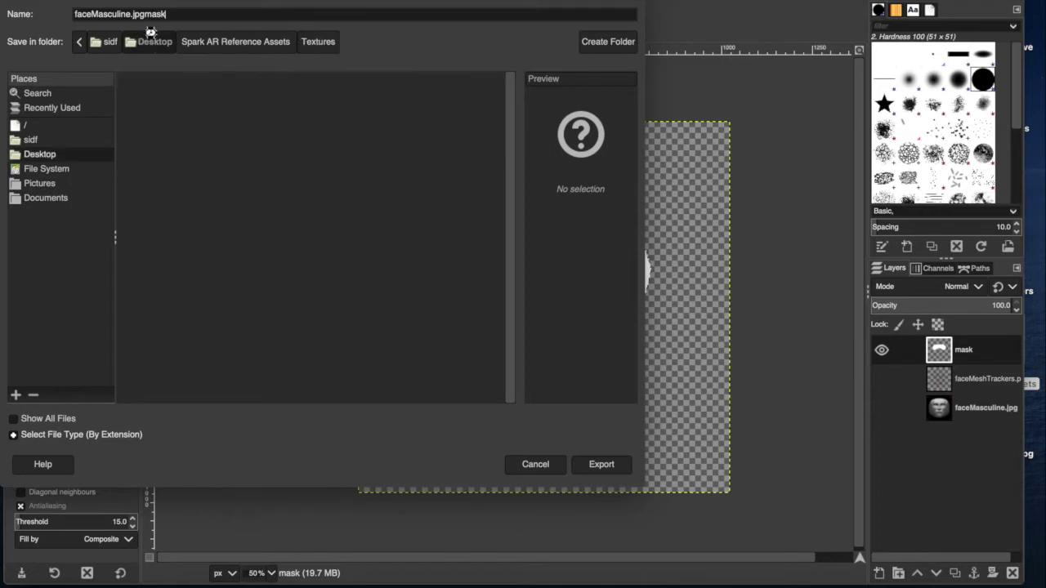
text(mask)
drag(181, 11, 73, 13)
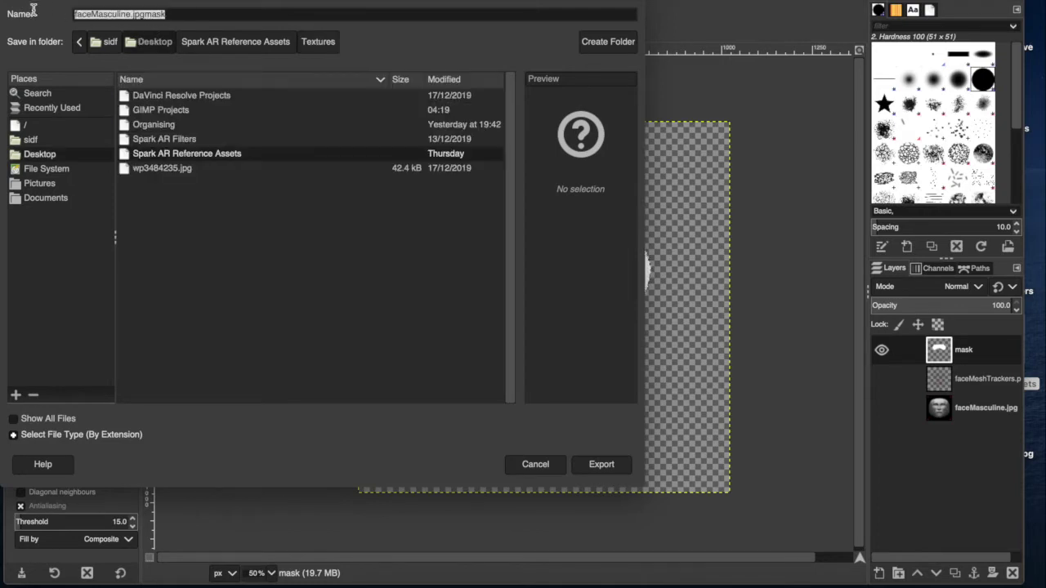
text(mask.png)
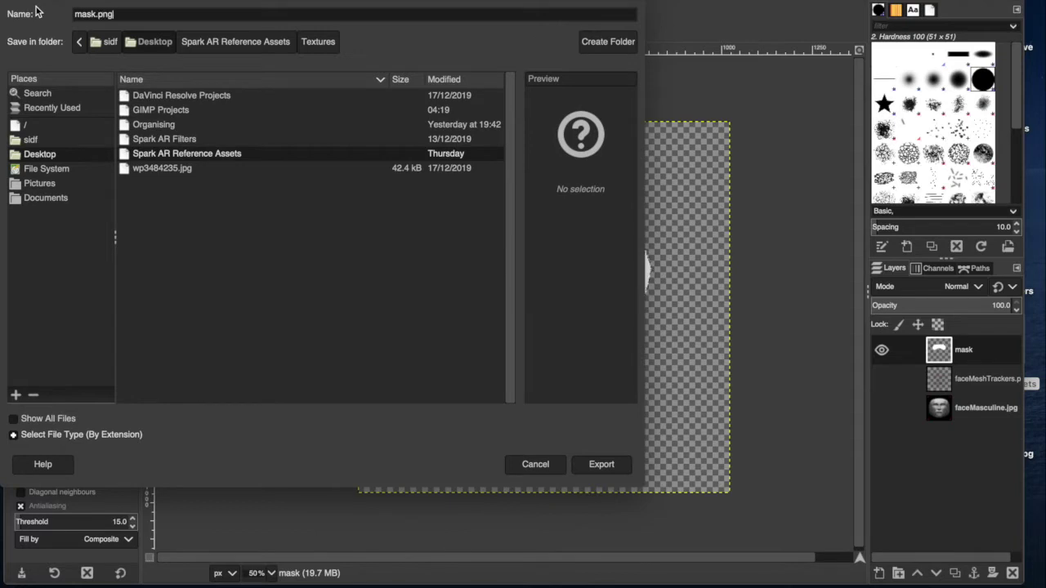
key(Return)
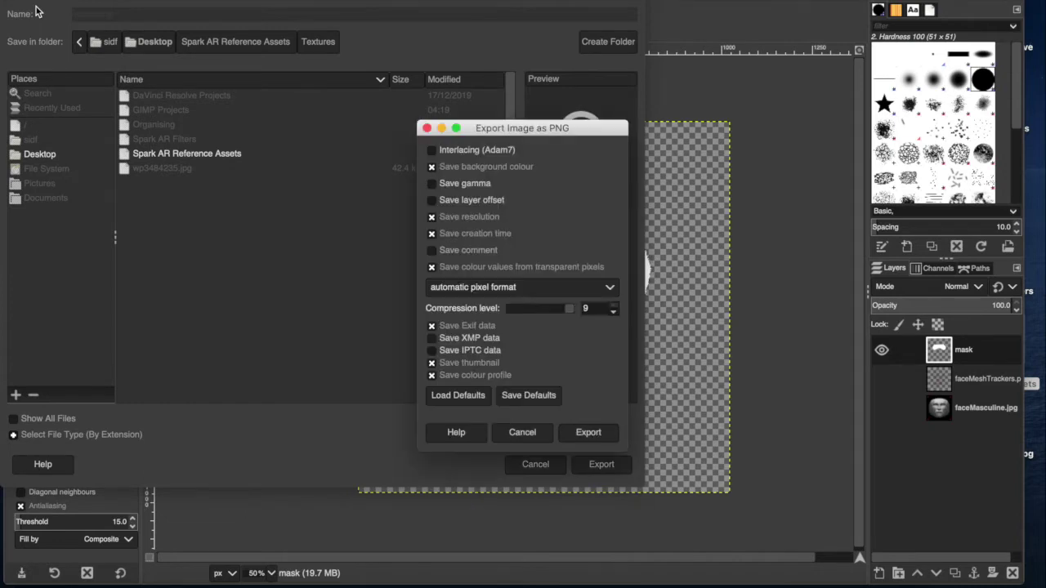
key(Return)
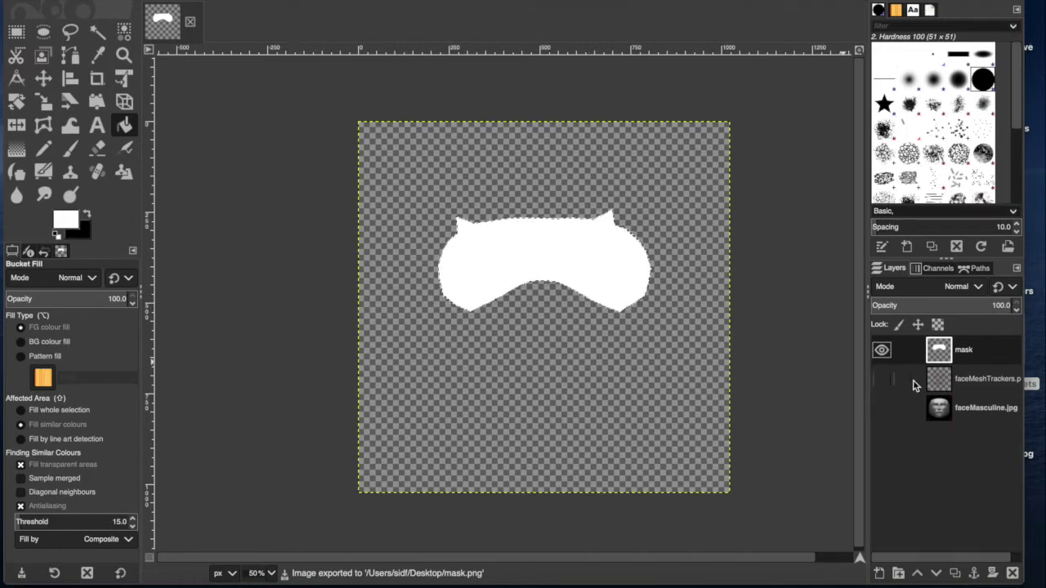
- Show the face and tracker layers again and add a new transparent layer named 'eyes'
click(882, 379)
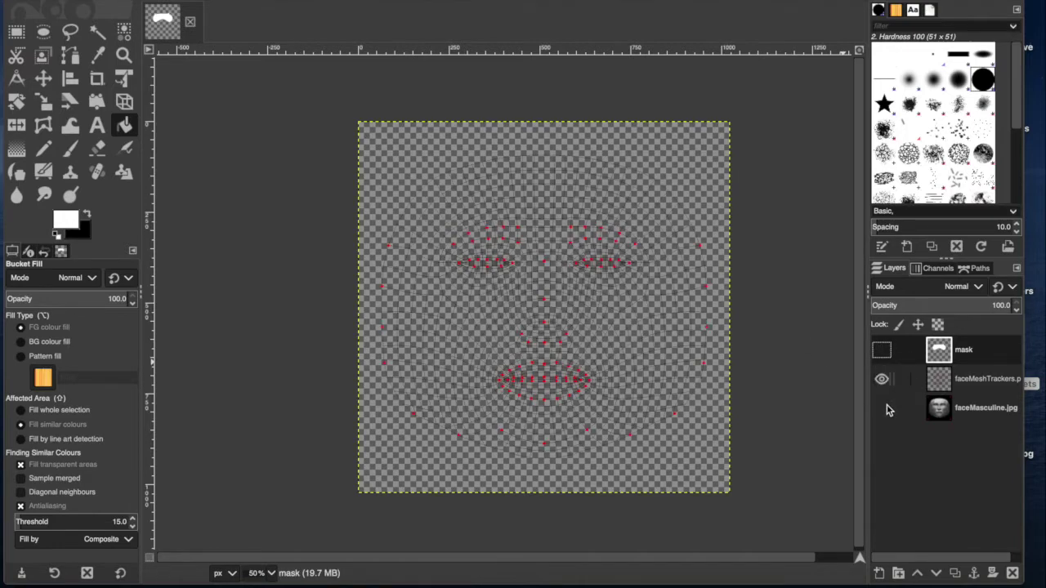
click(882, 407)
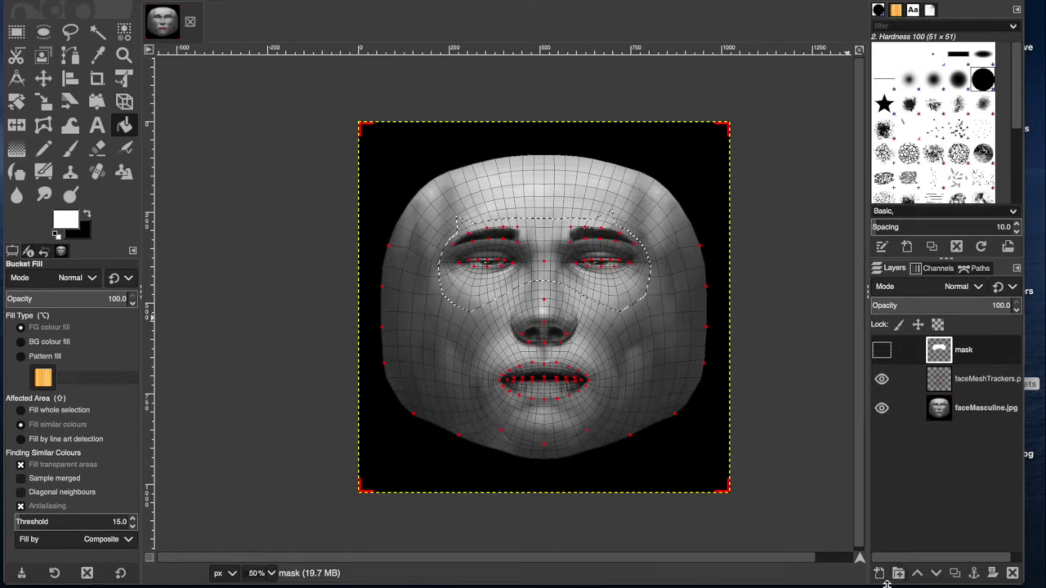
click(878, 573)
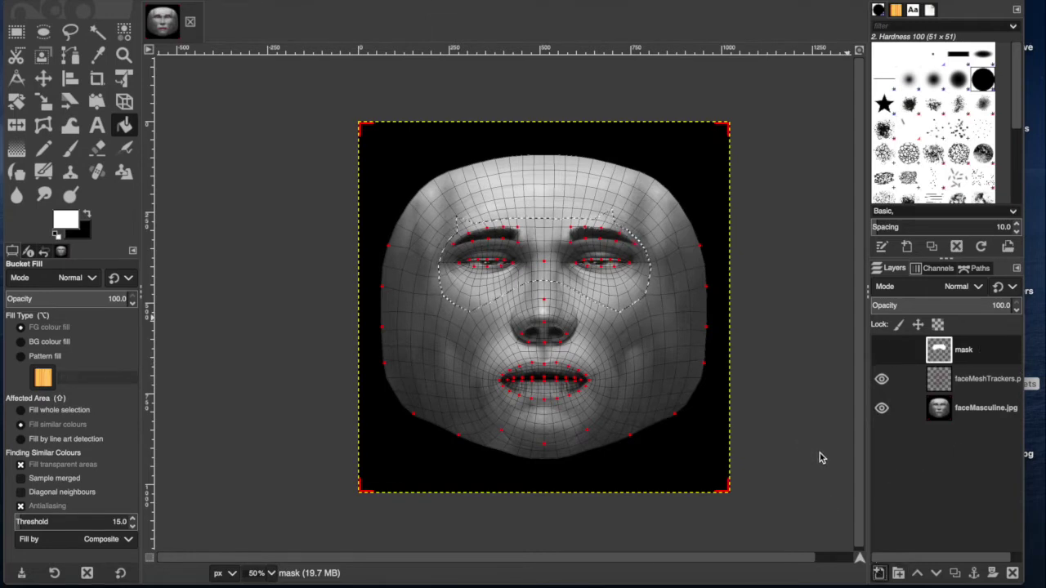
text(eyes)
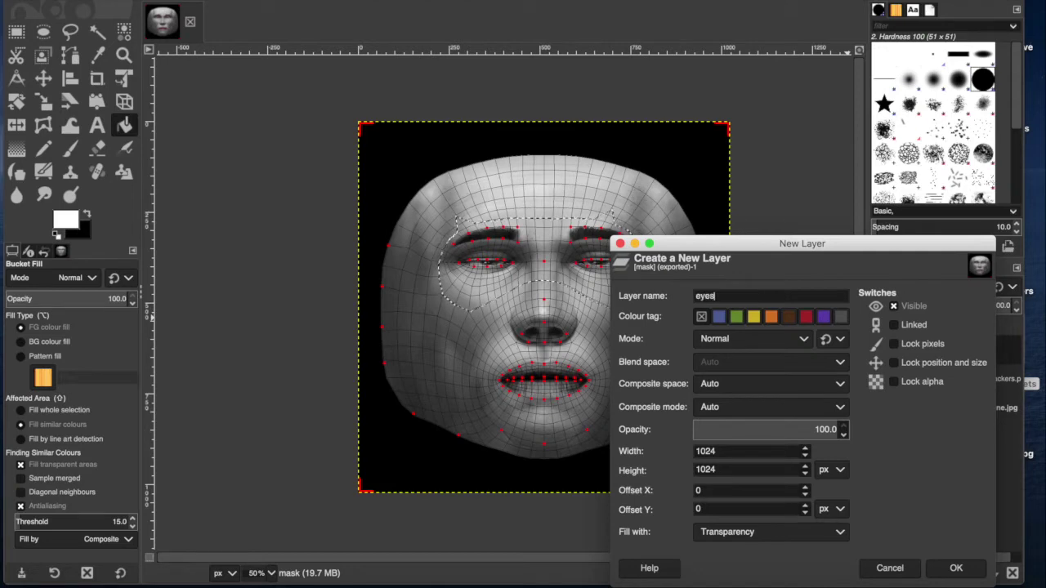
key(Return)
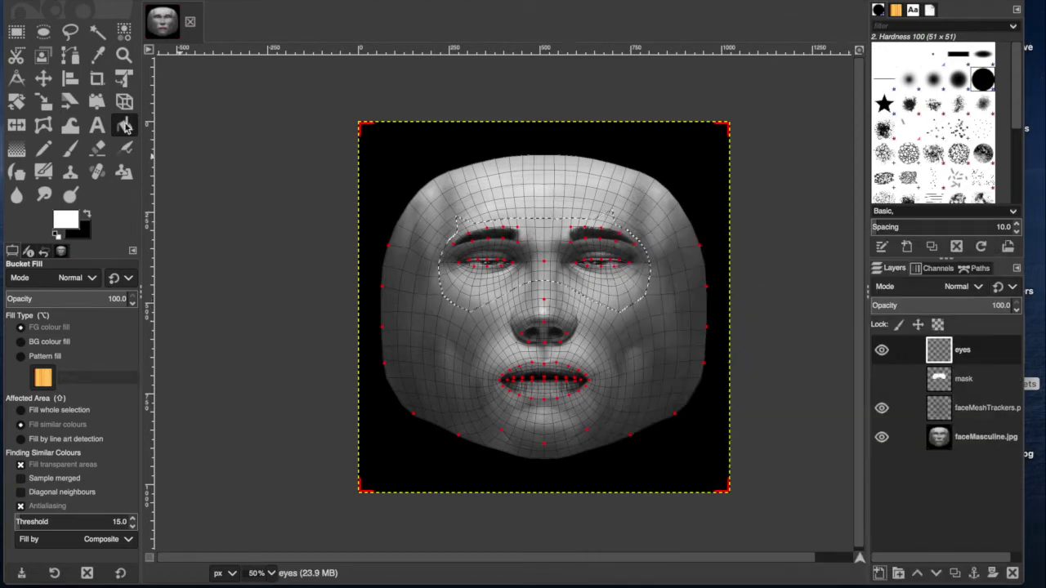
- Clear the old mask selection, outline the left eye as a quadrilateral and fill it white
click(97, 31)
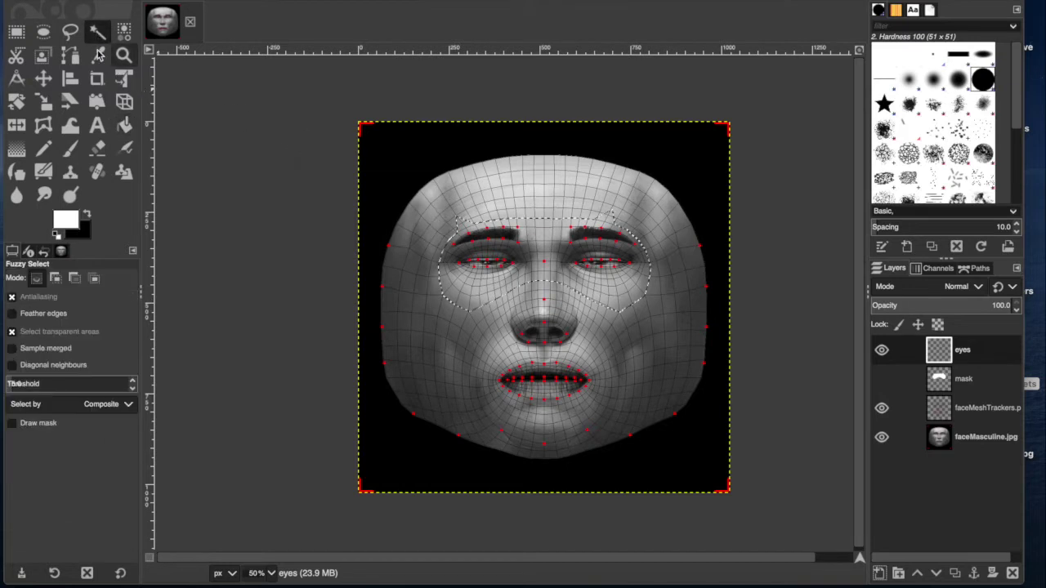
click(432, 208)
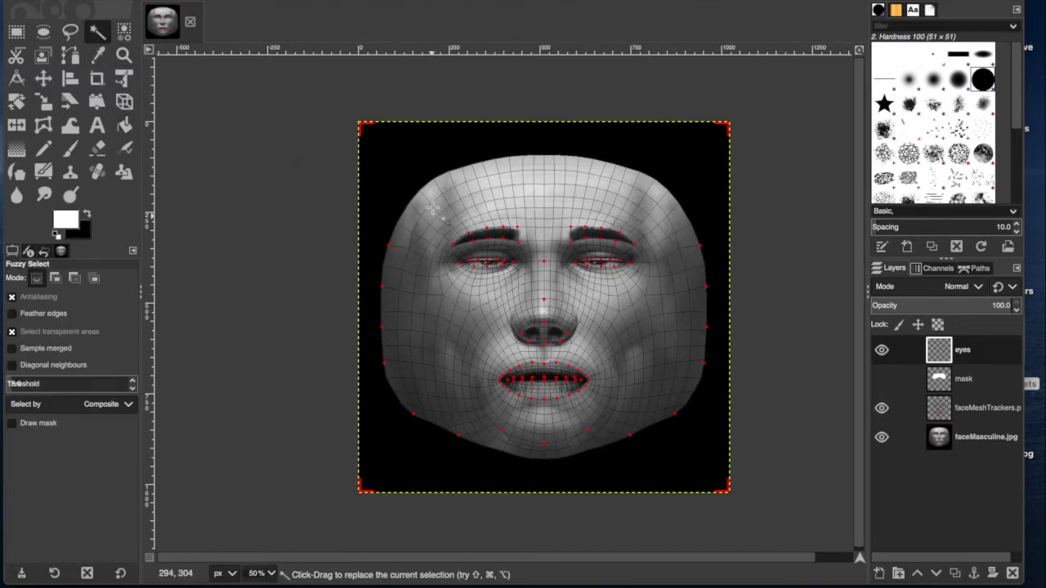
click(70, 31)
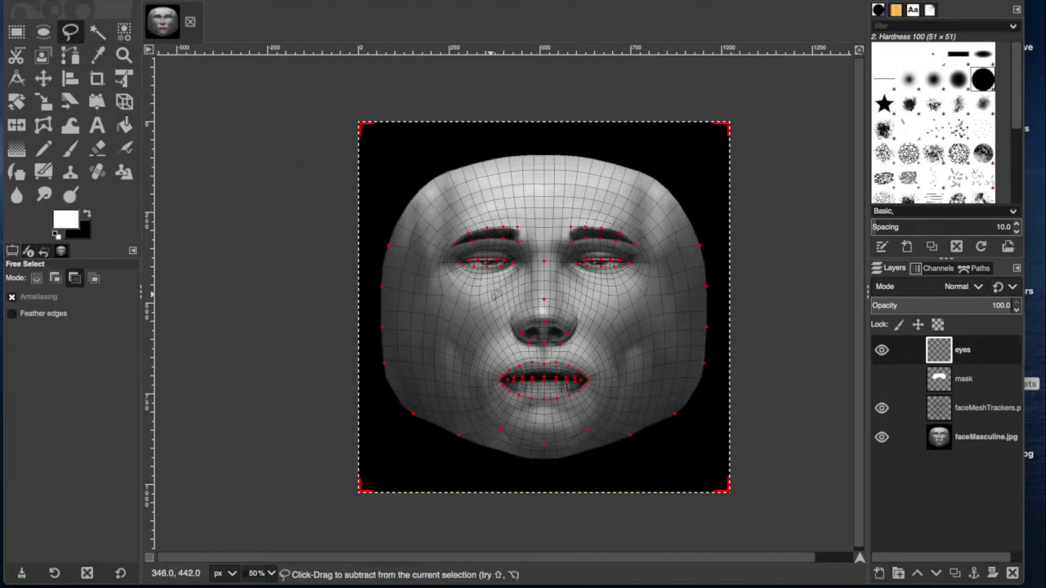
ctrl+scroll(495, 295, up, 1)
ctrl+scroll(490, 288, up, 1)
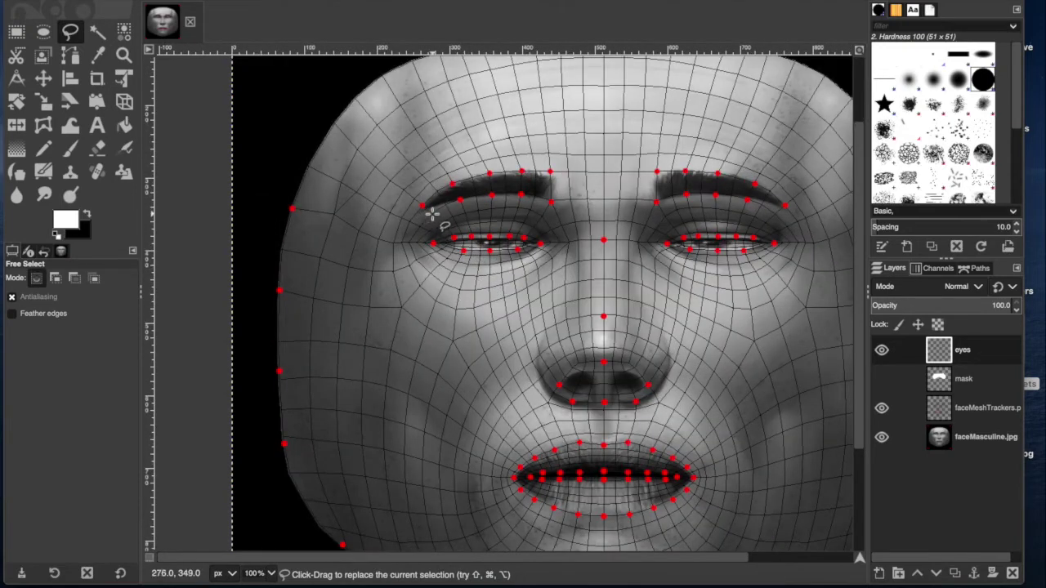
click(434, 214)
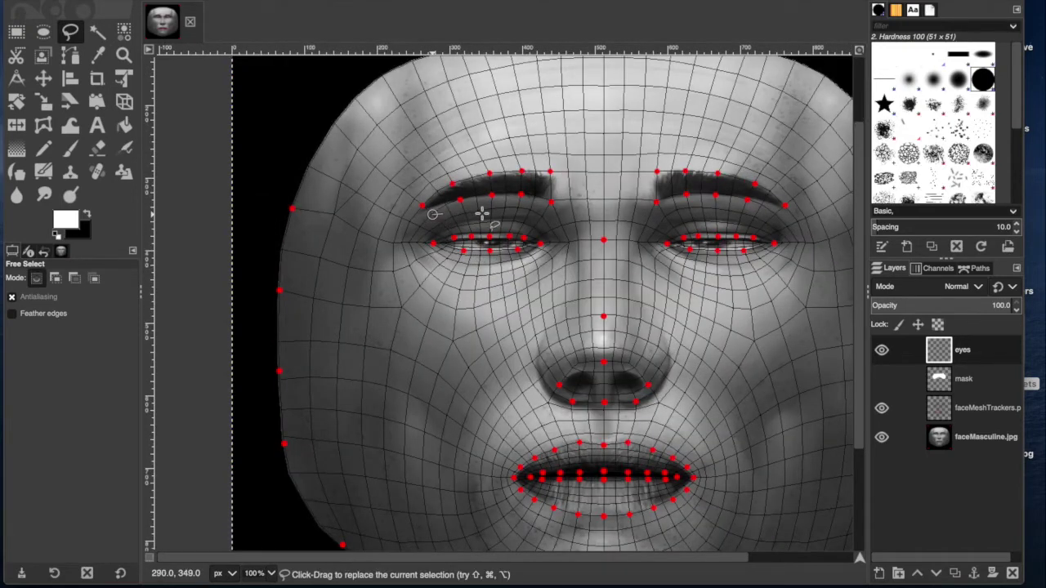
click(560, 214)
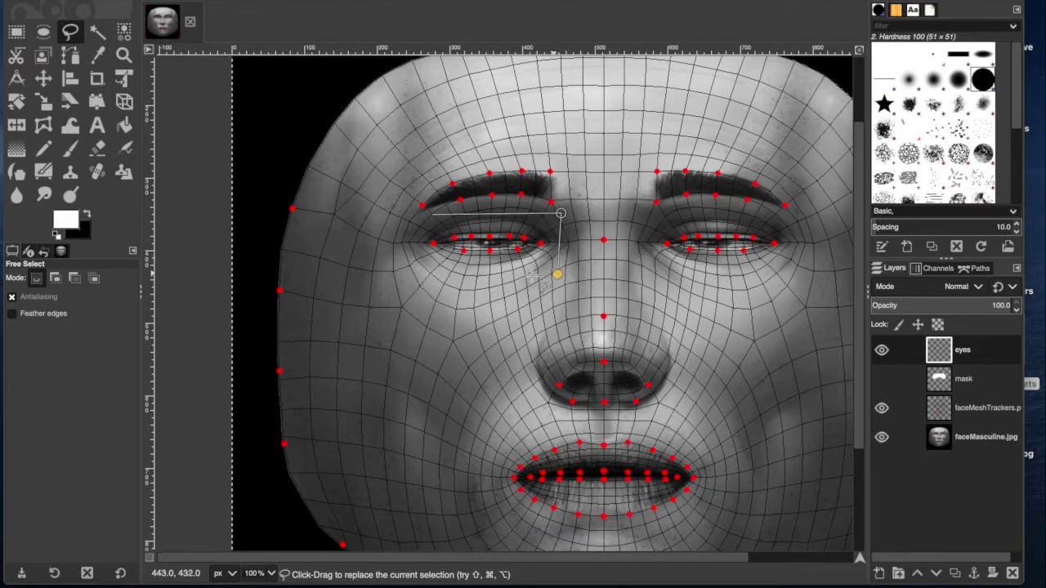
click(559, 273)
click(418, 275)
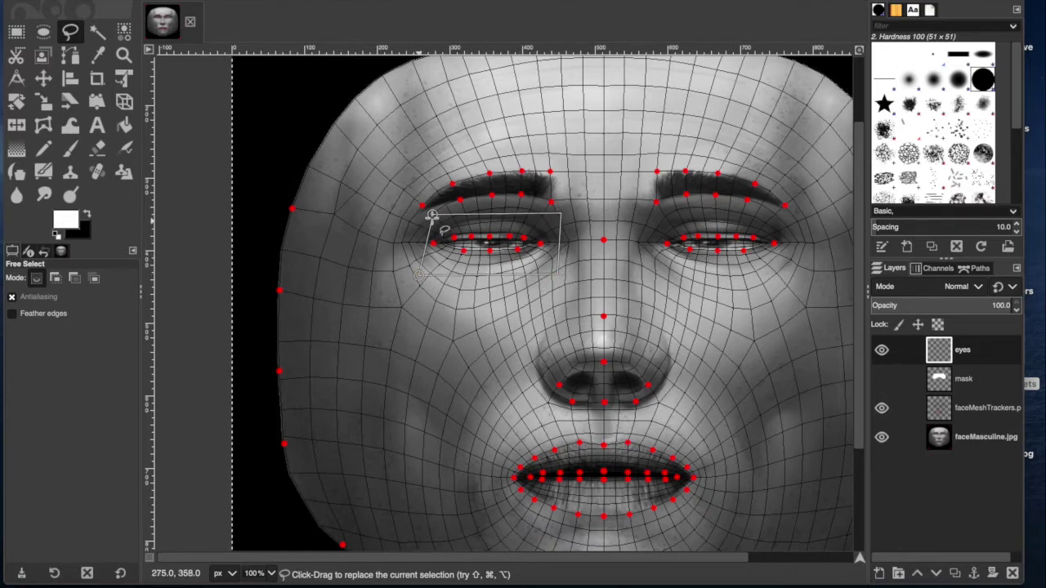
click(433, 214)
key(Return)
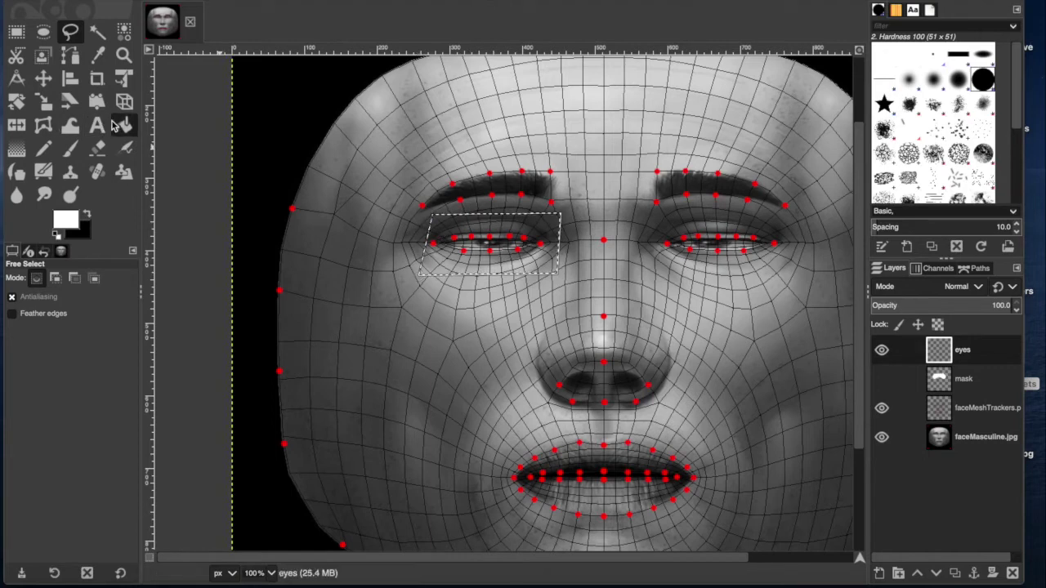
click(123, 125)
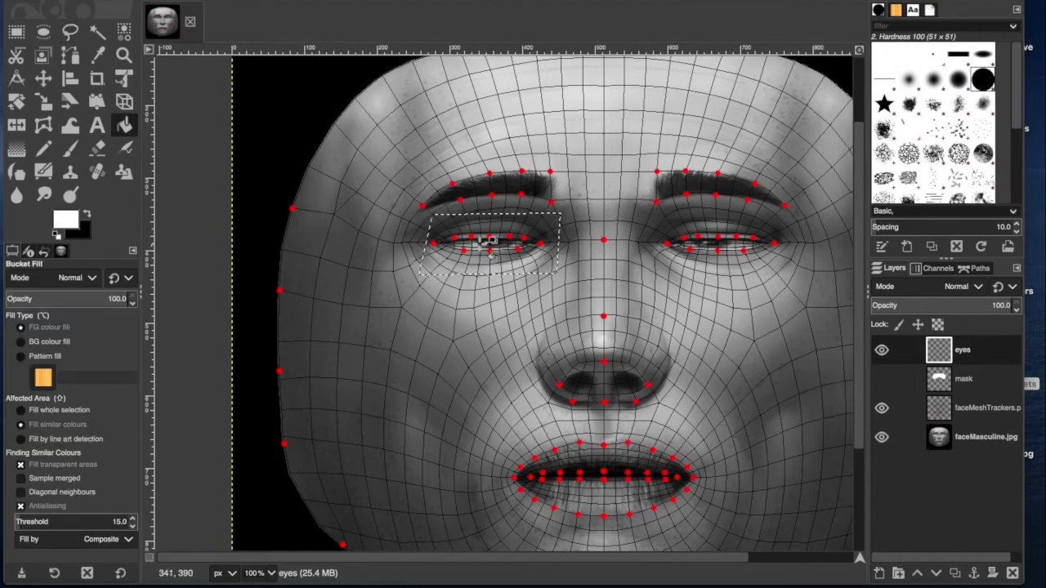
click(489, 240)
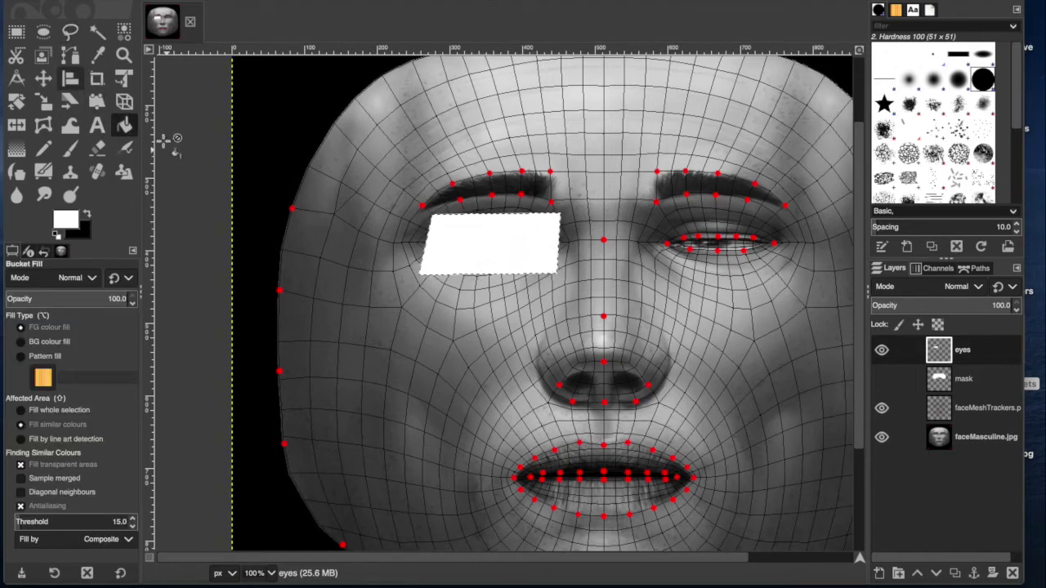
- Outline the right eye, fill it white, and hide the face photo layer
click(72, 33)
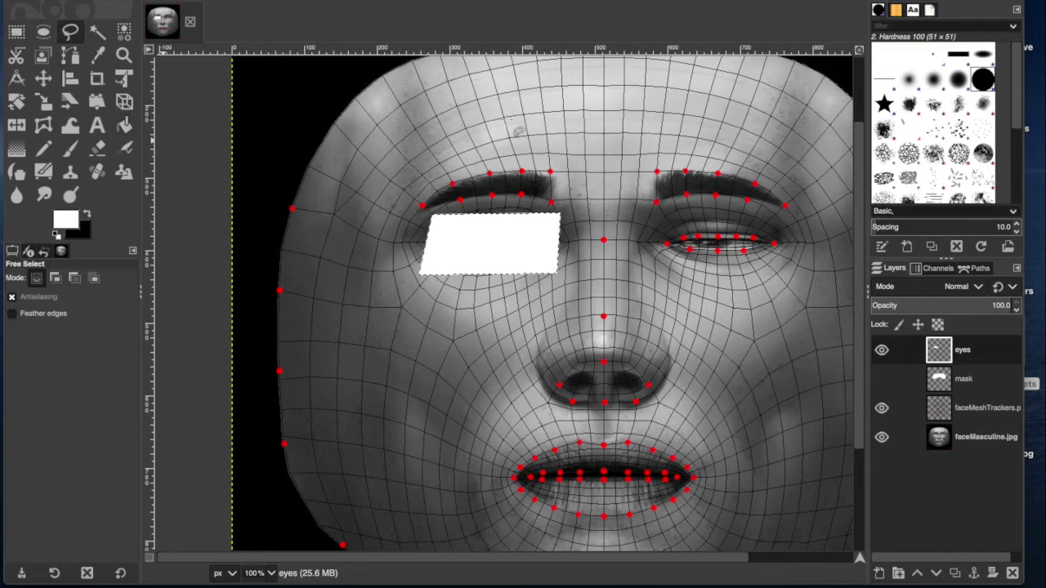
click(654, 215)
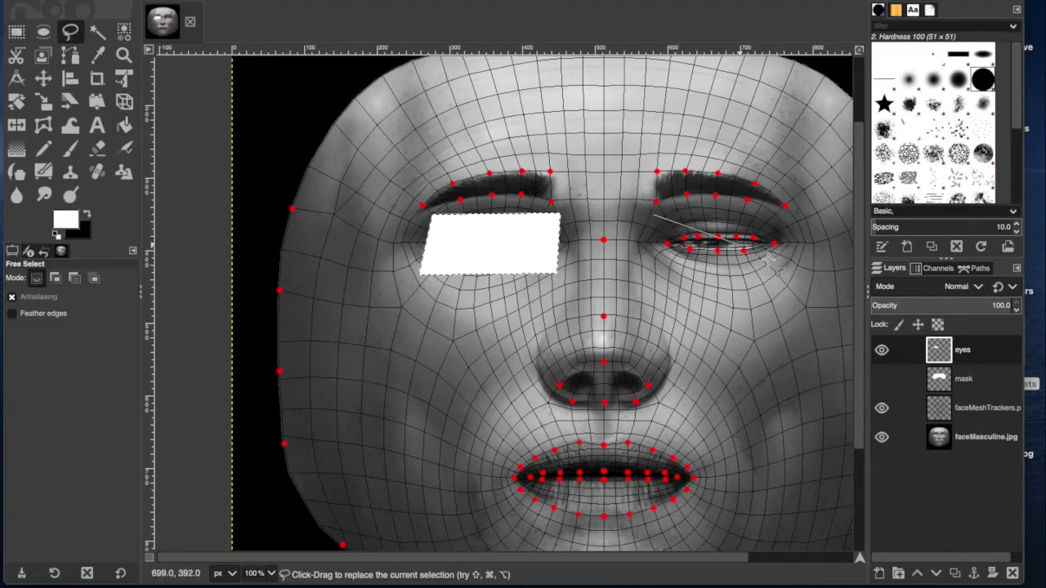
click(779, 216)
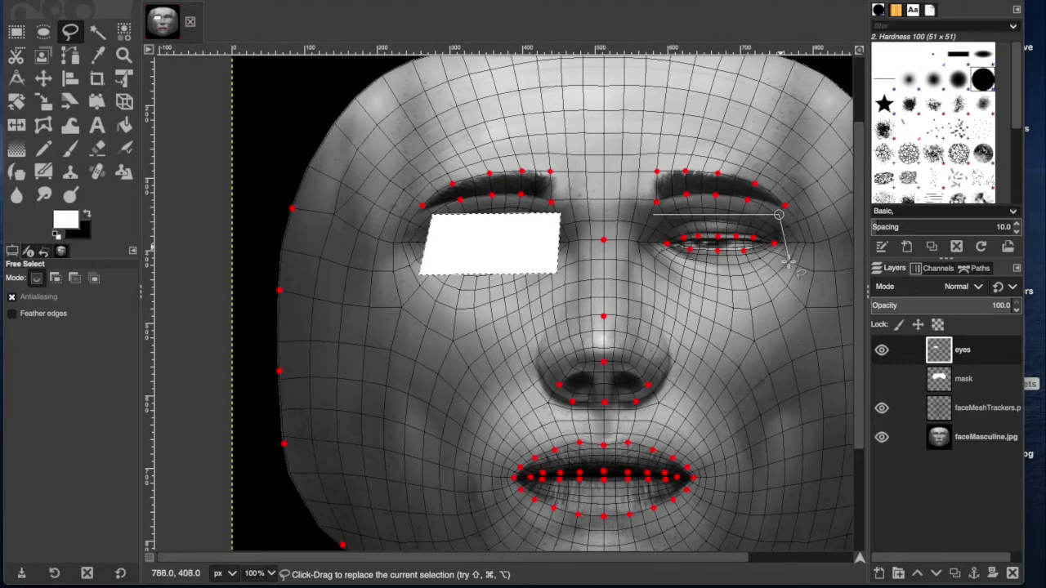
click(653, 273)
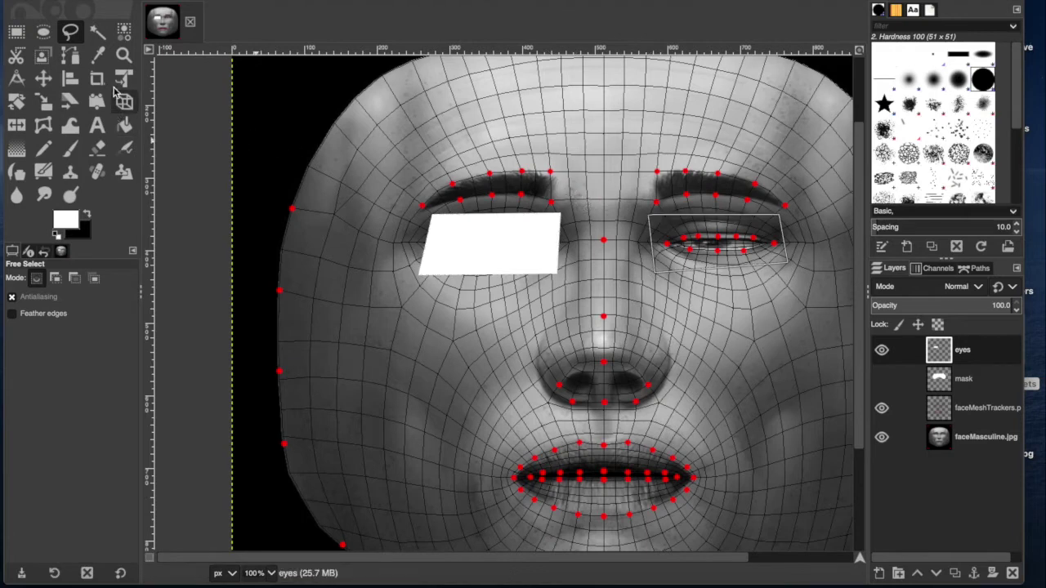
click(126, 126)
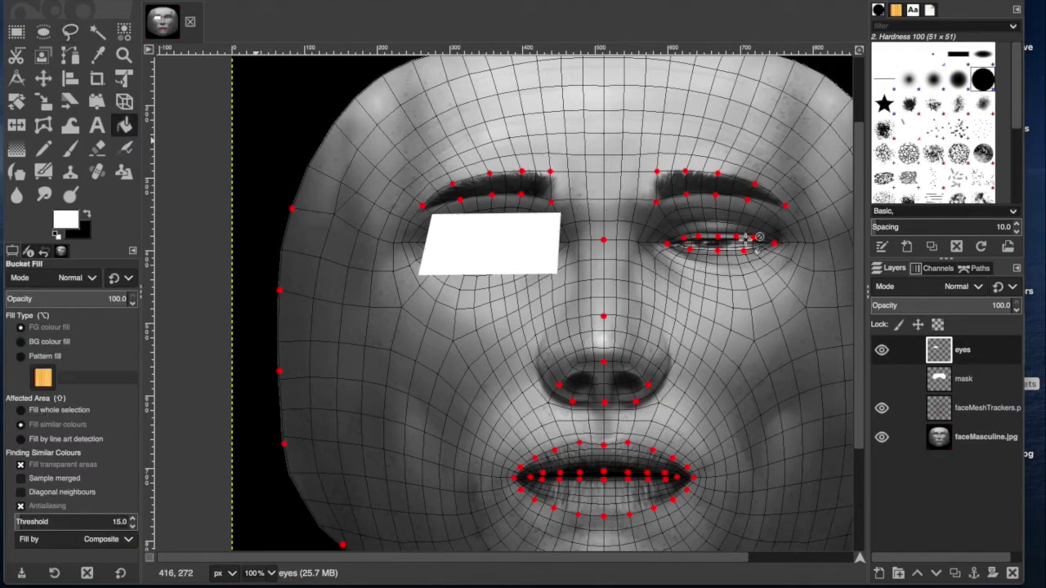
click(700, 216)
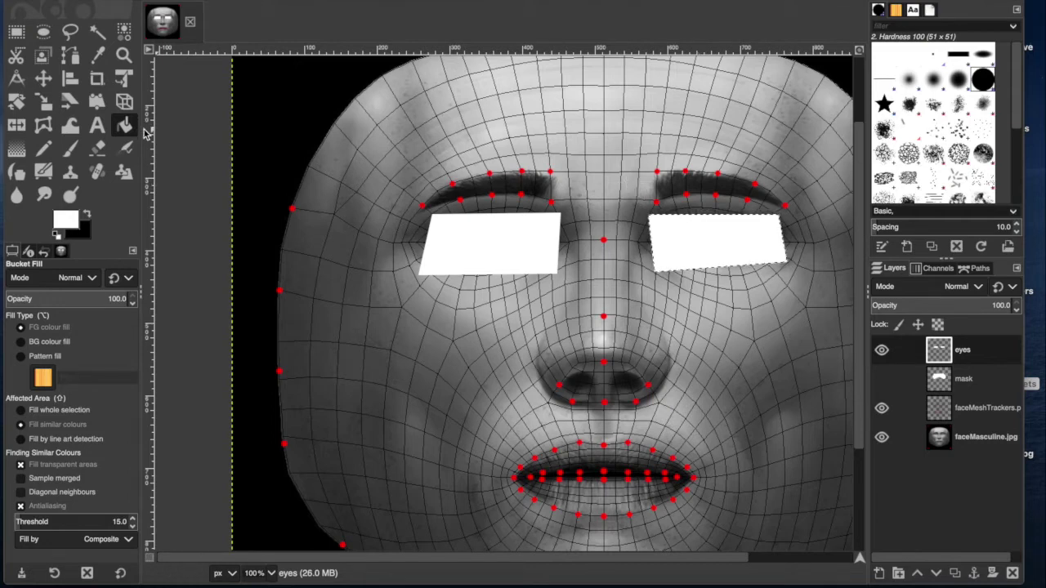
click(882, 438)
- Hide the face tracker layer and export the white eye patches as whiteeyes.png on the Desktop
click(881, 408)
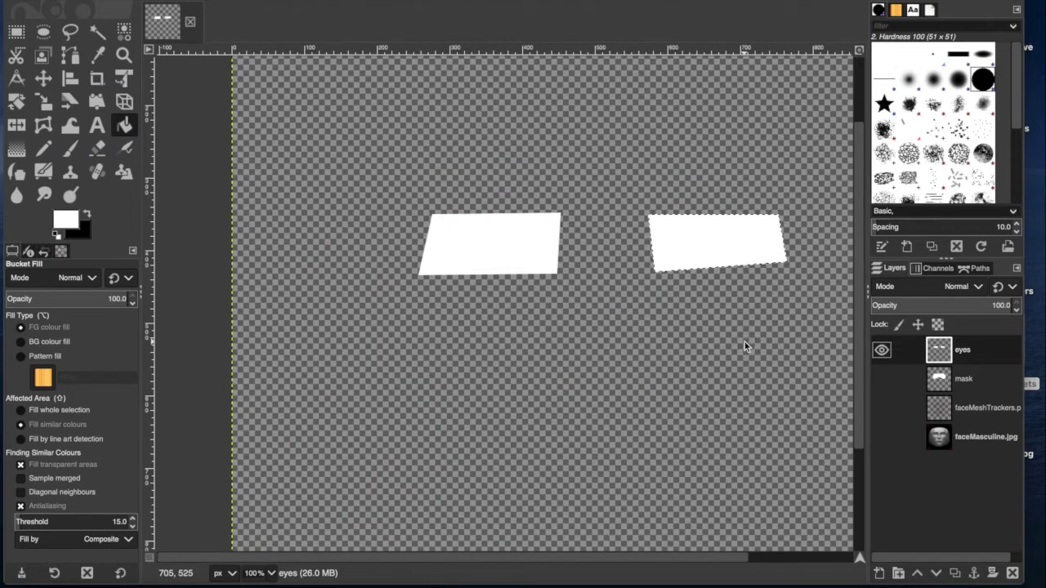
key(ctrl+shift+e)
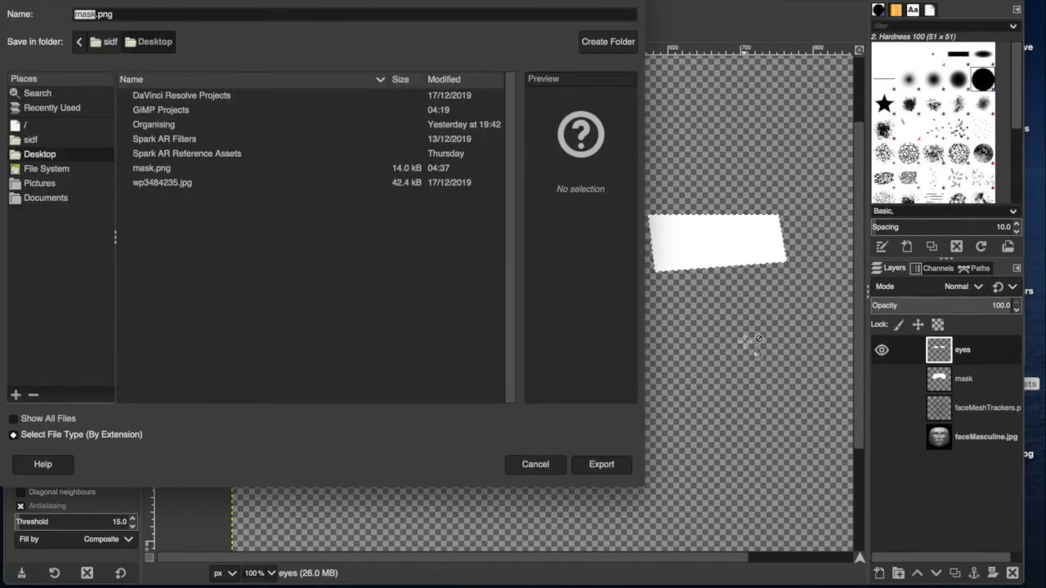
text(whiteeye)
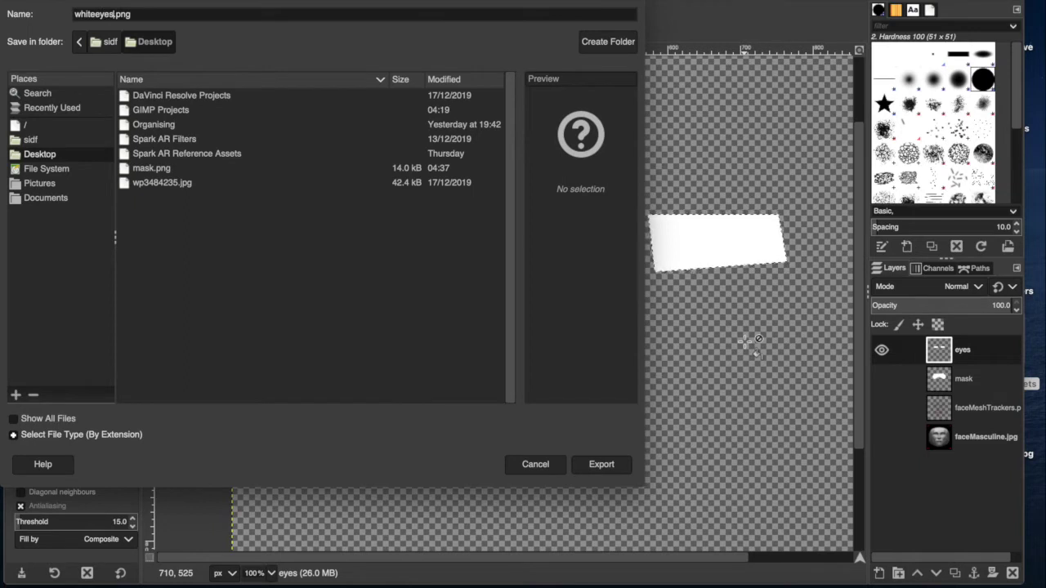
key(Return)
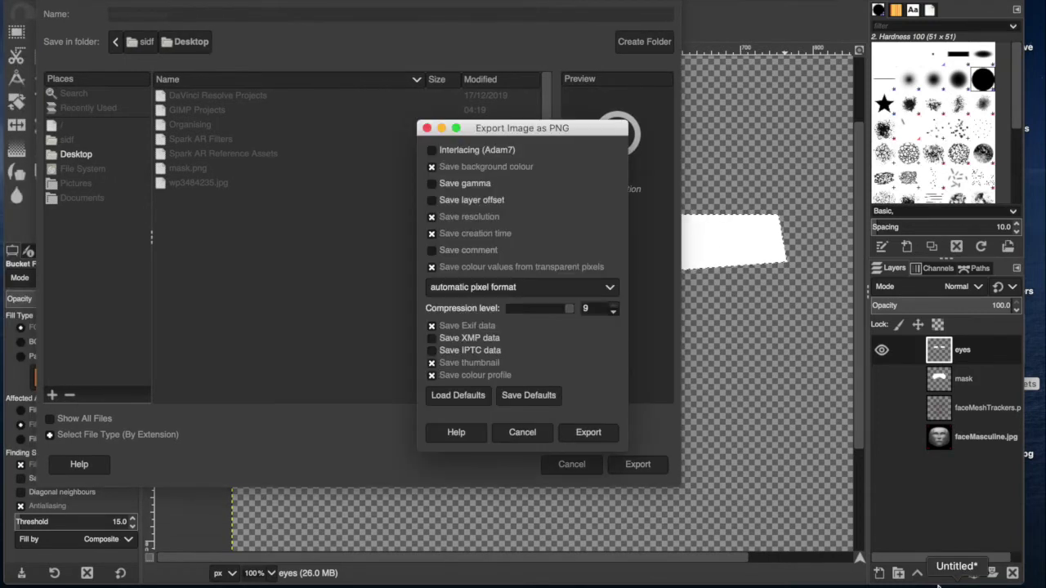
click(594, 434)
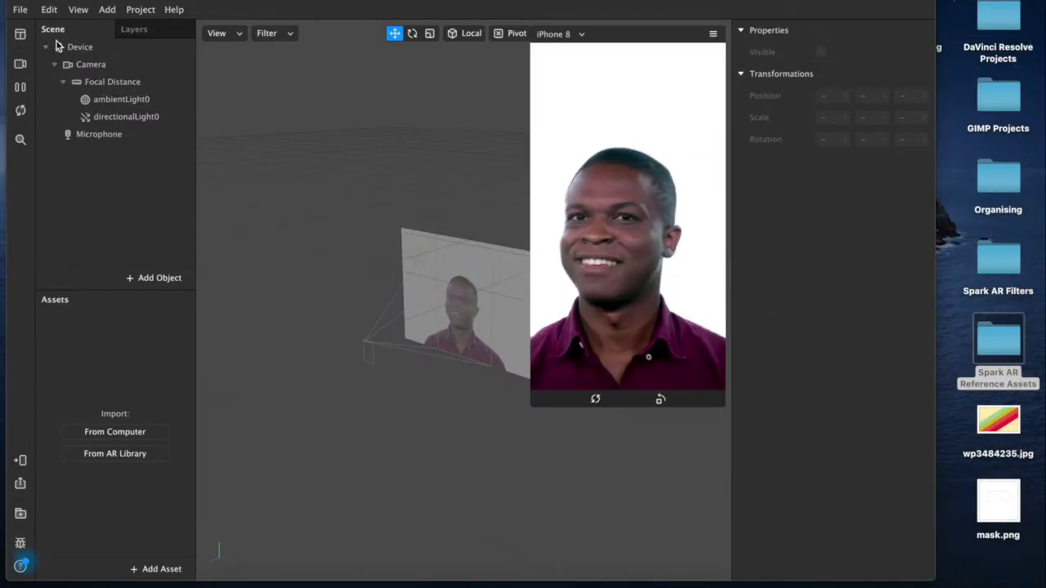
- Insert a face mesh and rename it mask
click(156, 280)
click(36, 536)
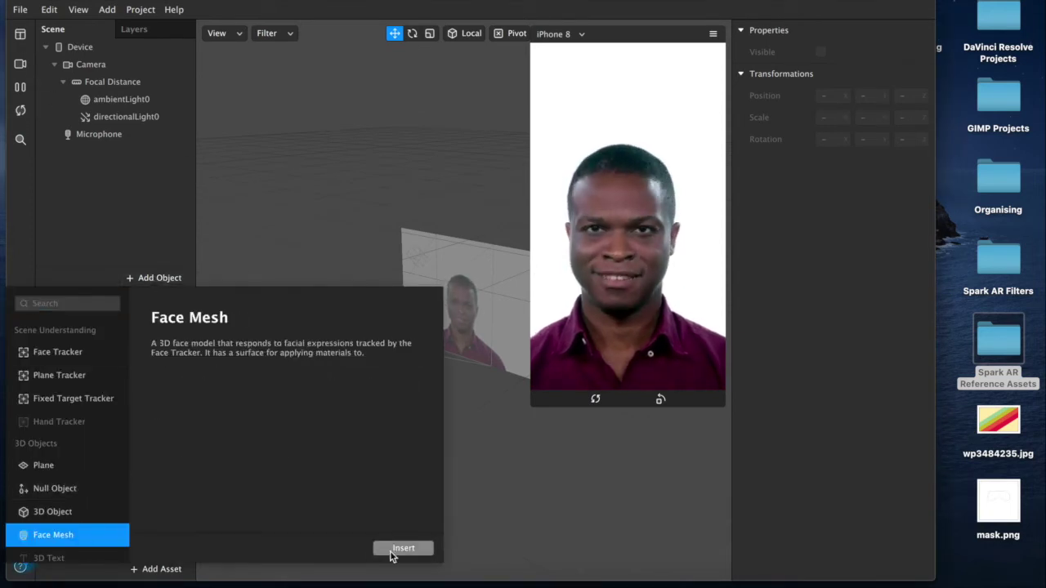
key(Return)
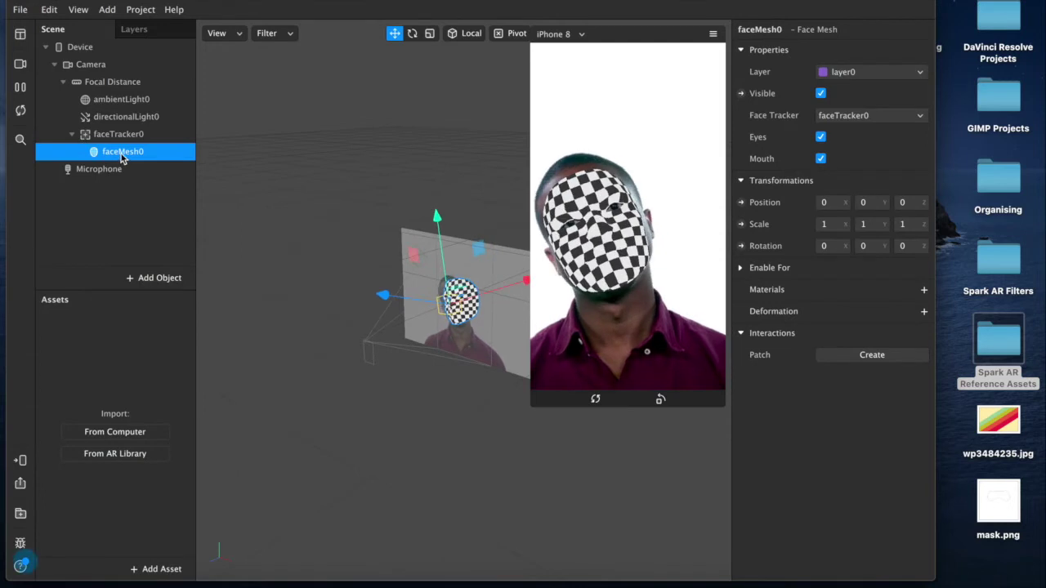
double_click(121, 152)
text(mas)
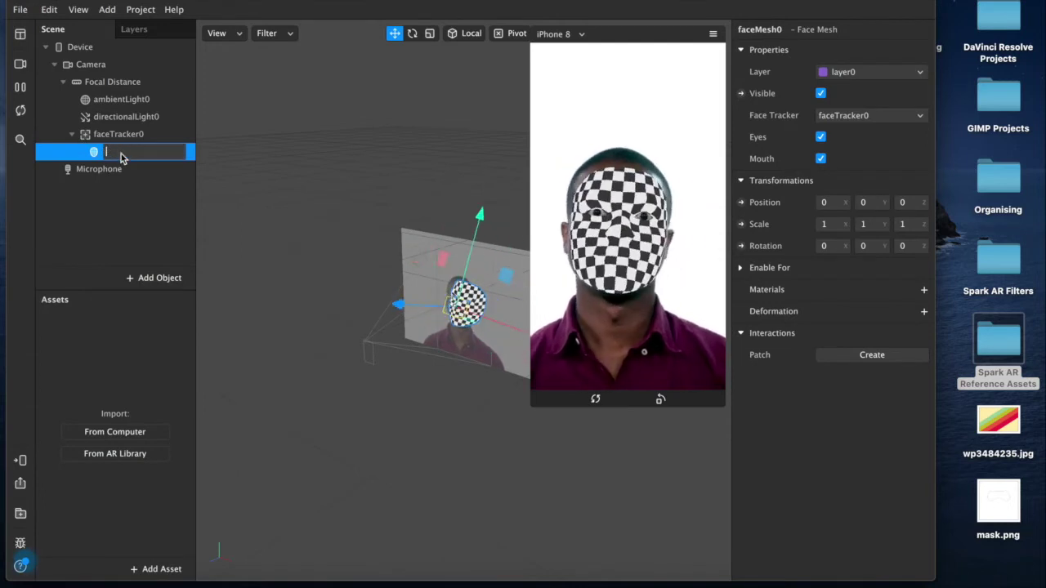
text(k)
key(Return)
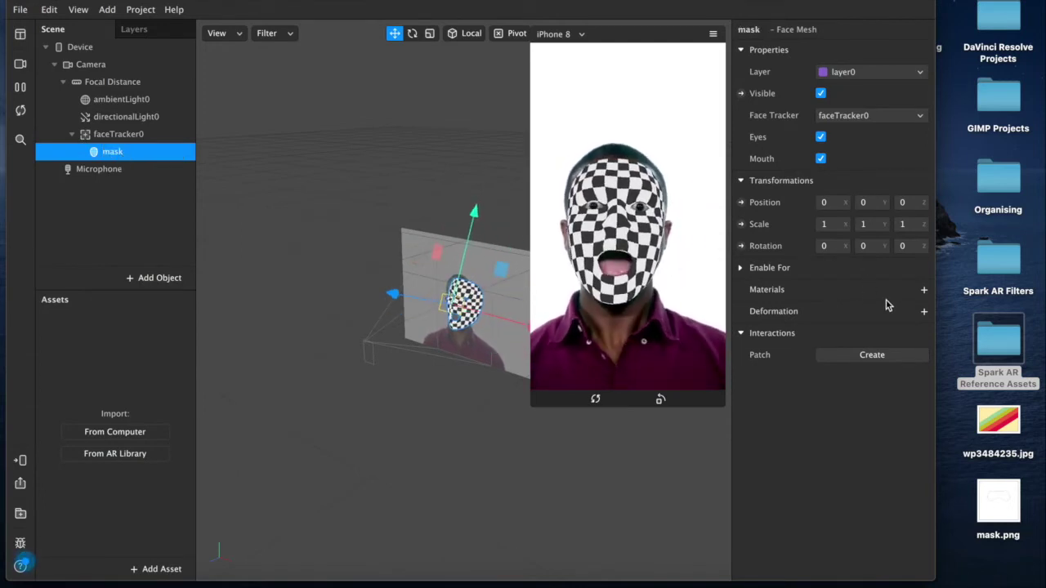
- Give the mask mesh a new material textured with mask.png and enlarge the simulator
click(923, 290)
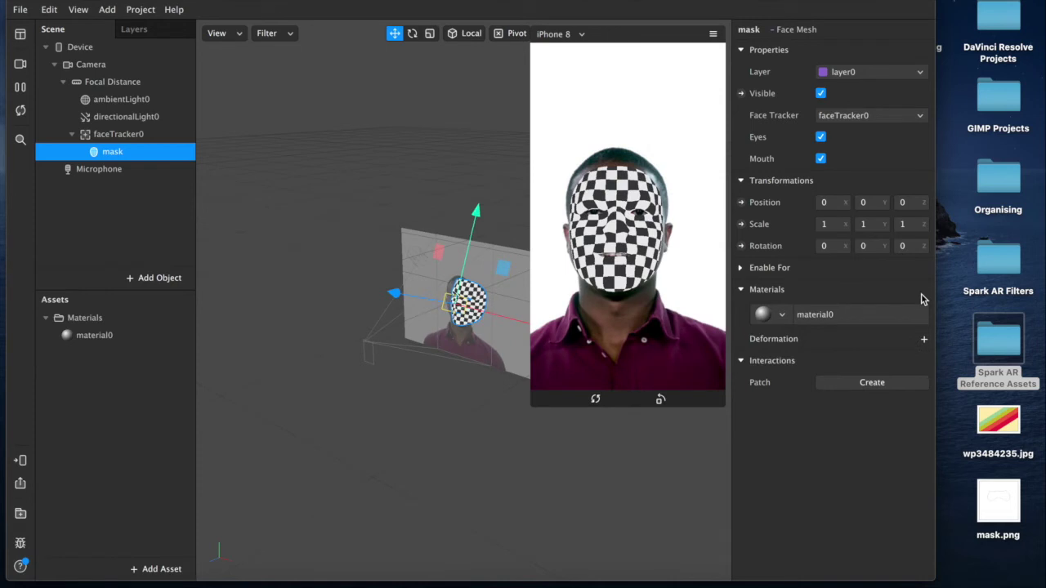
click(82, 335)
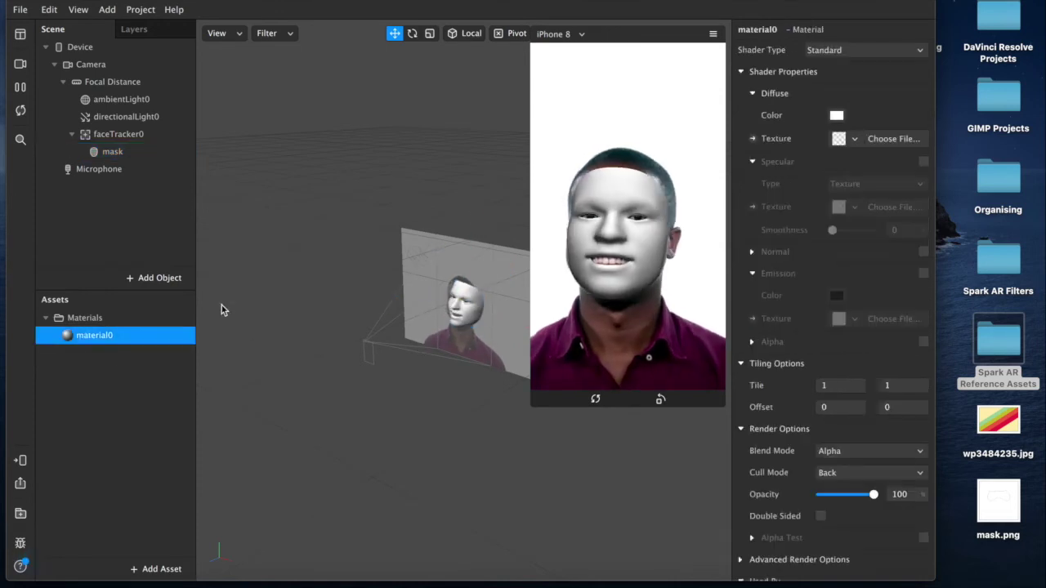
click(872, 139)
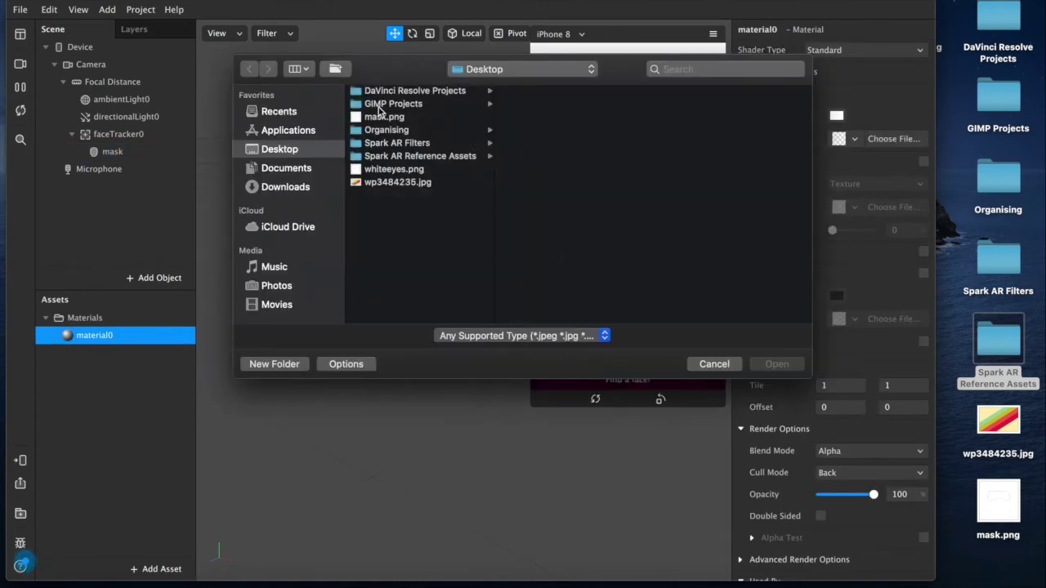
click(382, 118)
double_click(383, 118)
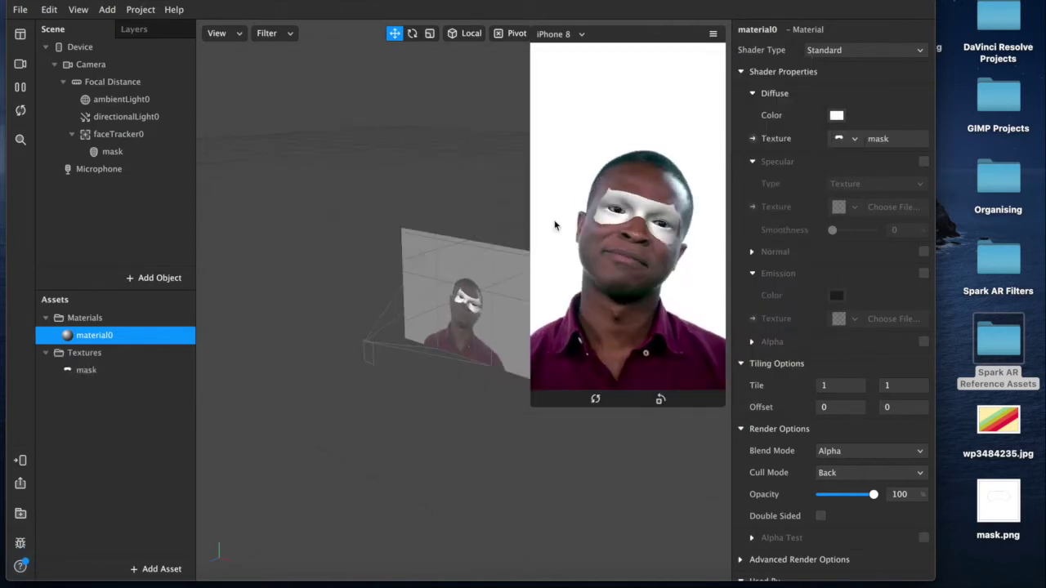
click(535, 403)
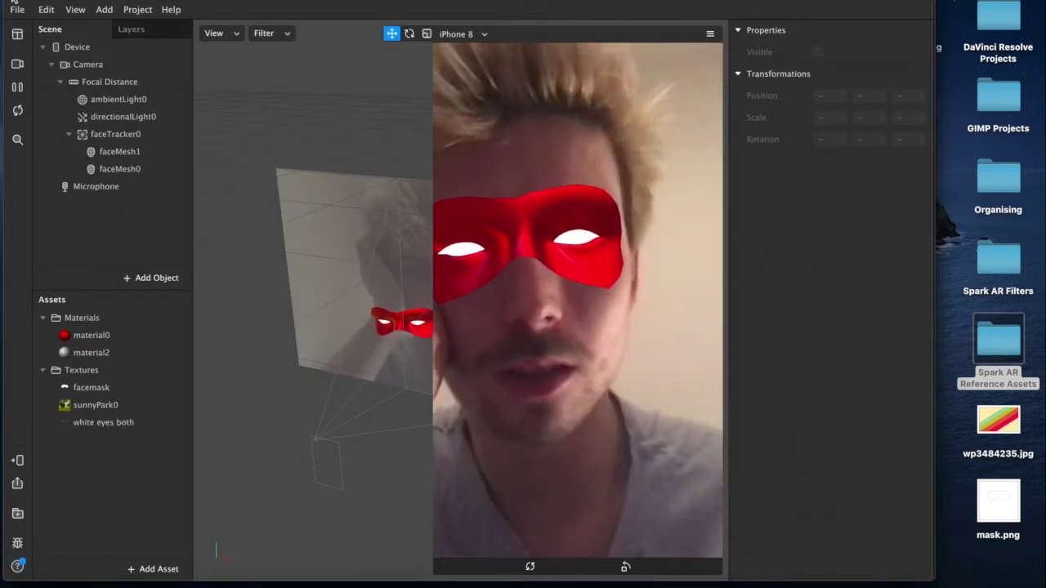
key(super+w)
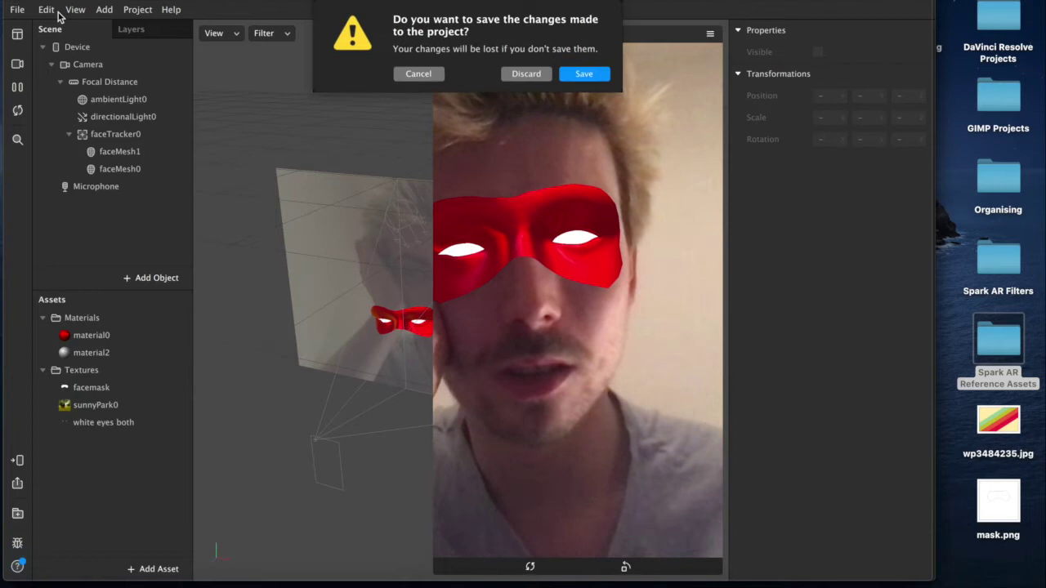
click(526, 74)
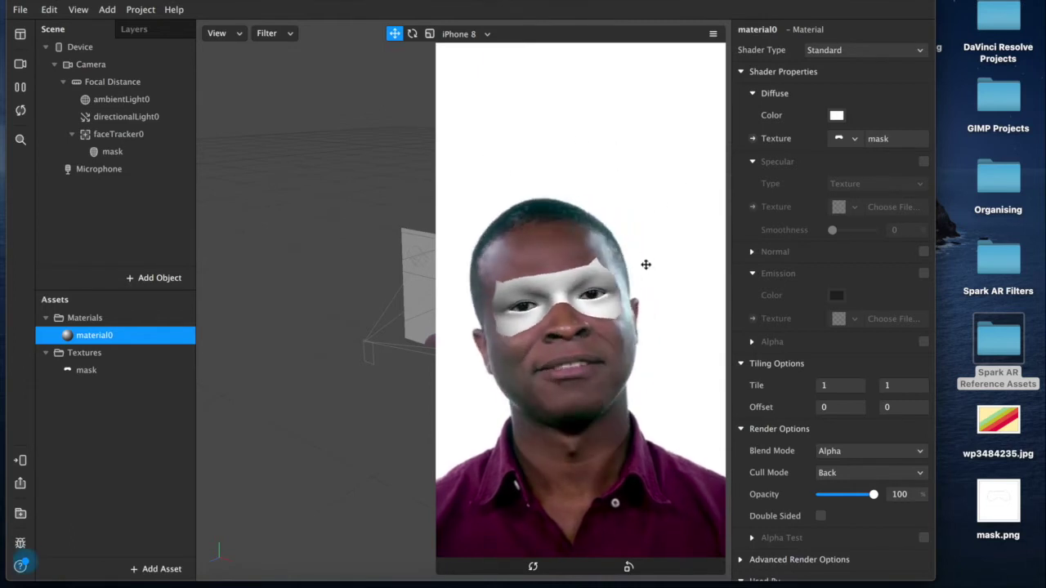
- Set the mask material's diffuse colour to the Cayenne dark red pencil swatch
click(835, 121)
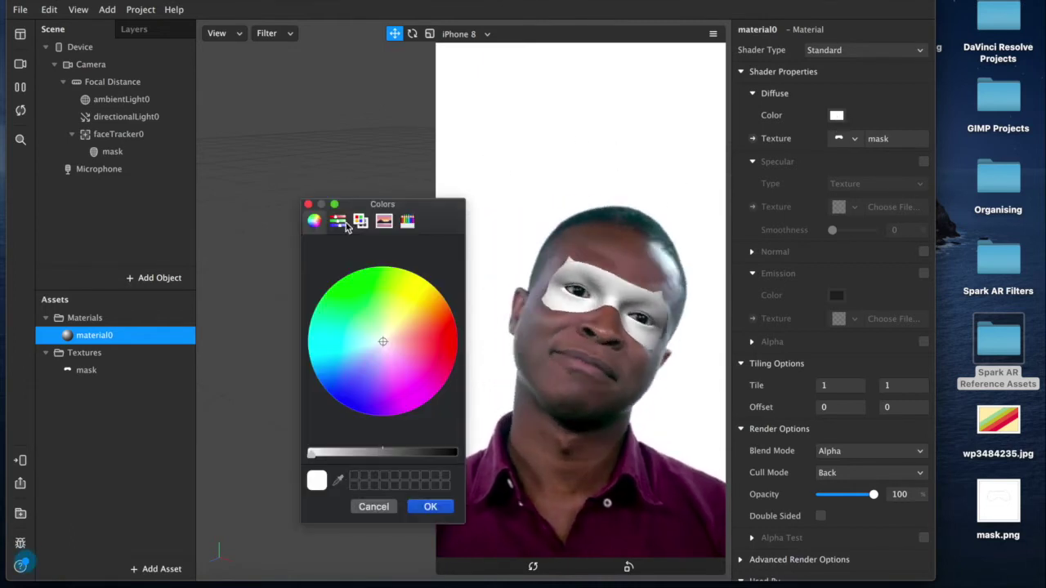
click(407, 220)
click(308, 347)
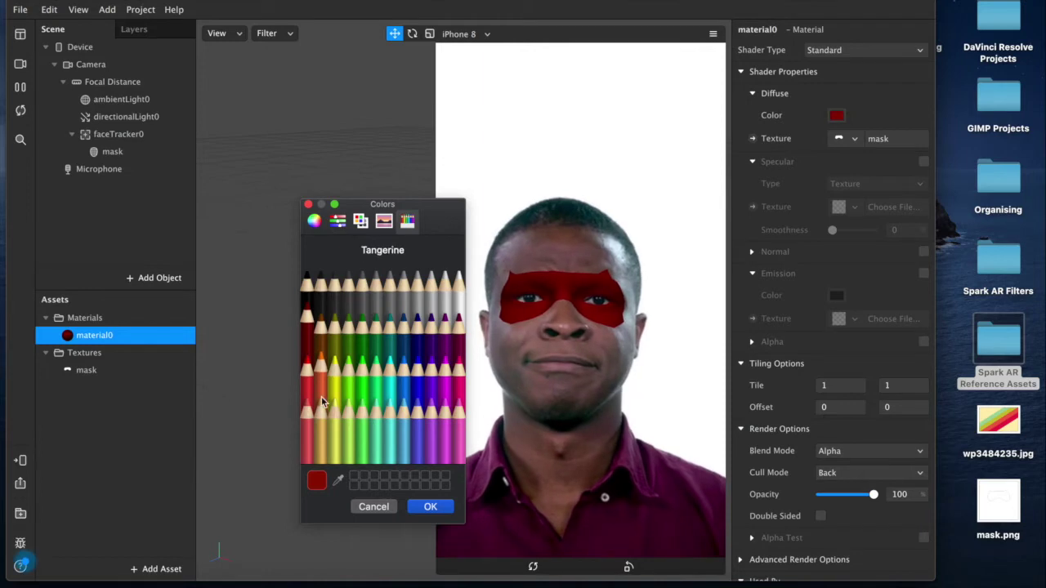
click(308, 401)
click(377, 394)
click(308, 347)
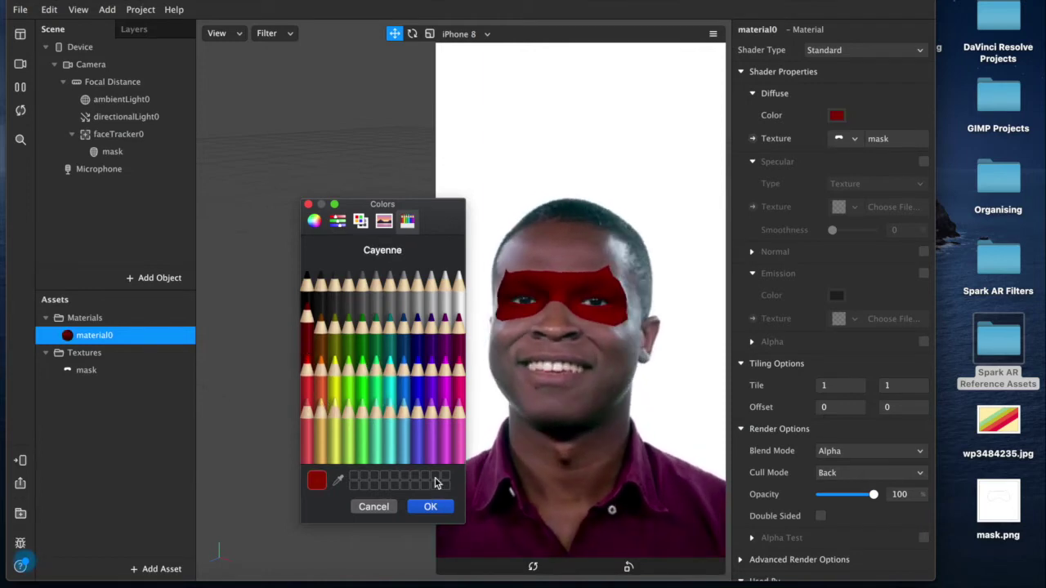
click(428, 505)
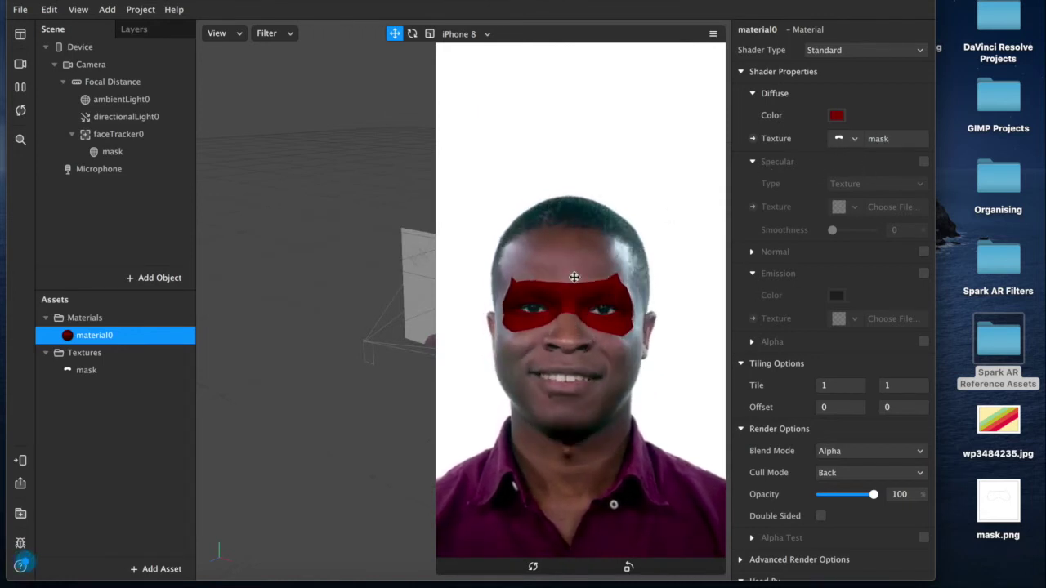
- Switch material0 to the Physically-Based shader and enable Environment
click(855, 51)
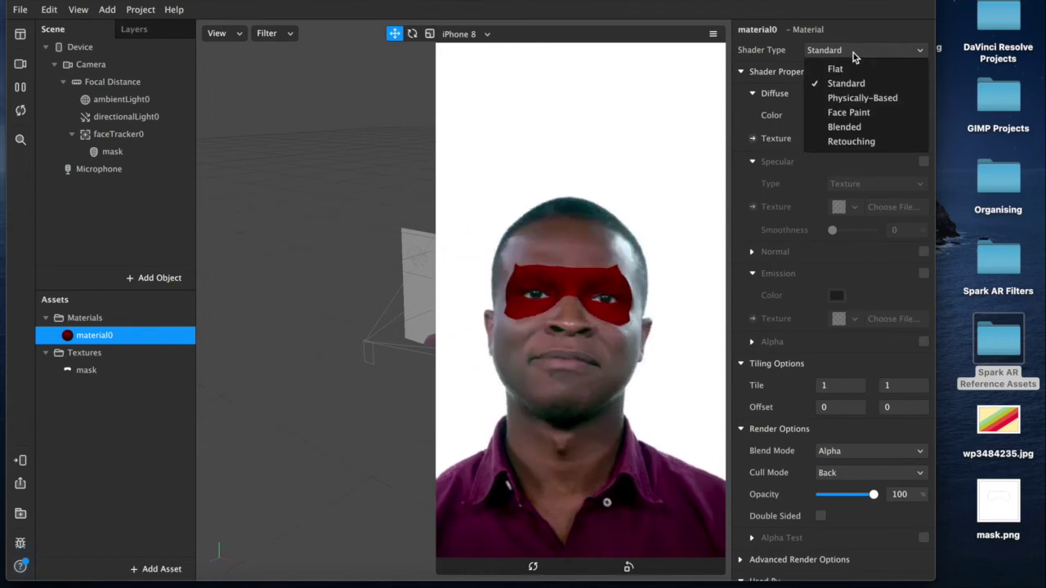
click(851, 98)
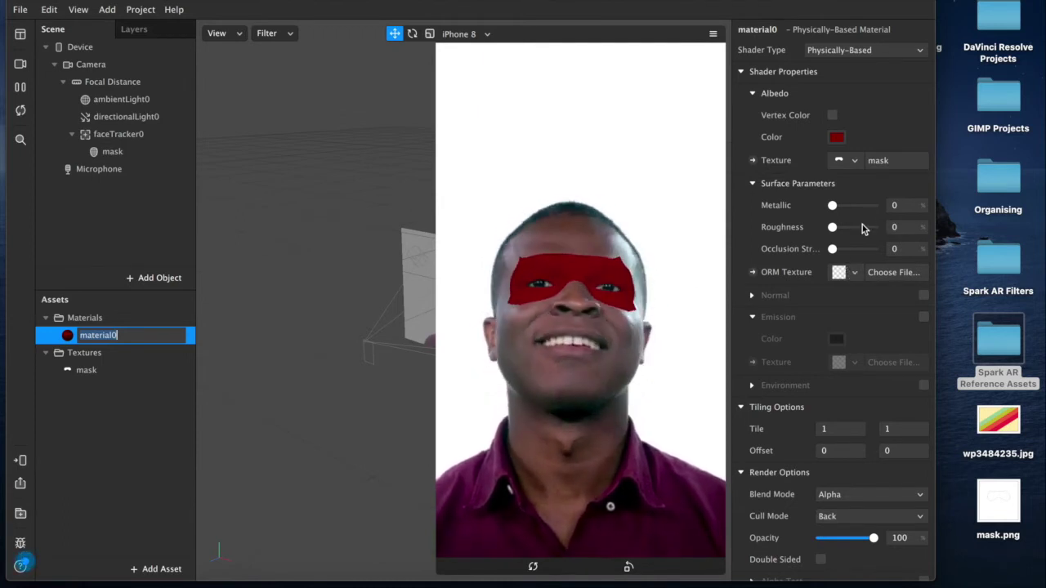
click(924, 385)
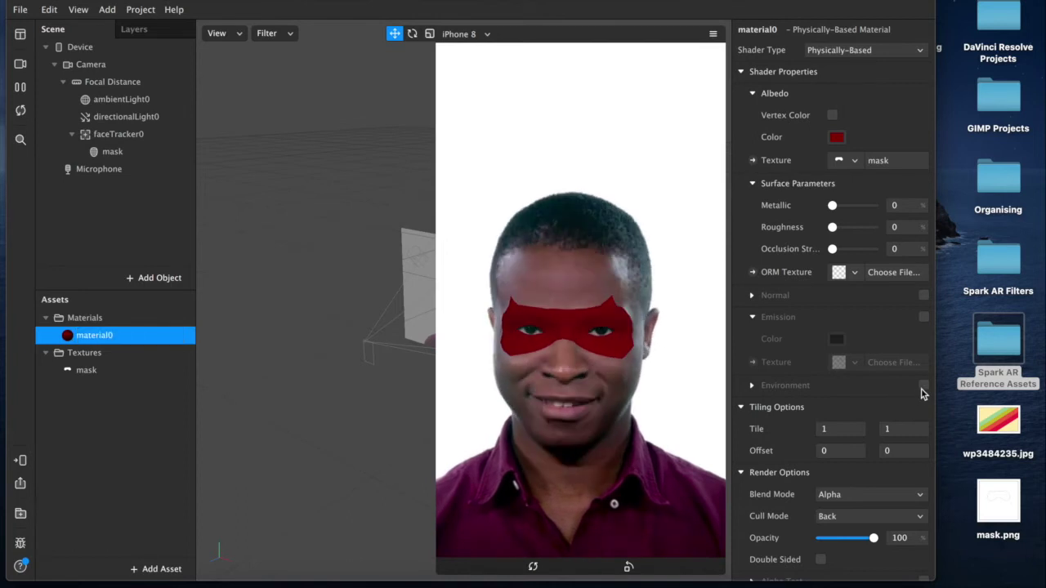
- Add the Balcony environment texture preset as balcony0
click(147, 569)
mouse_move(266, 454)
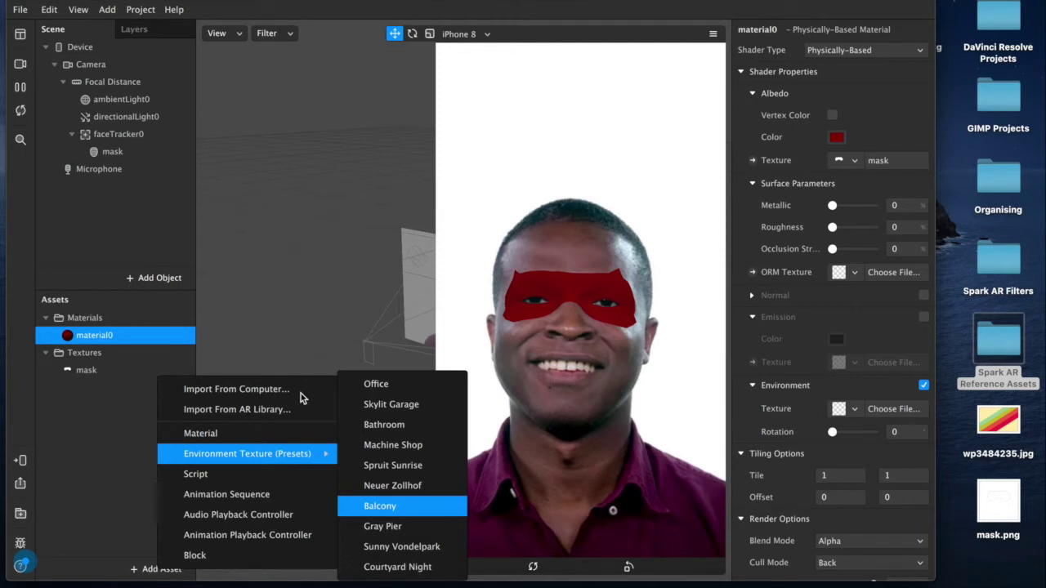
click(380, 505)
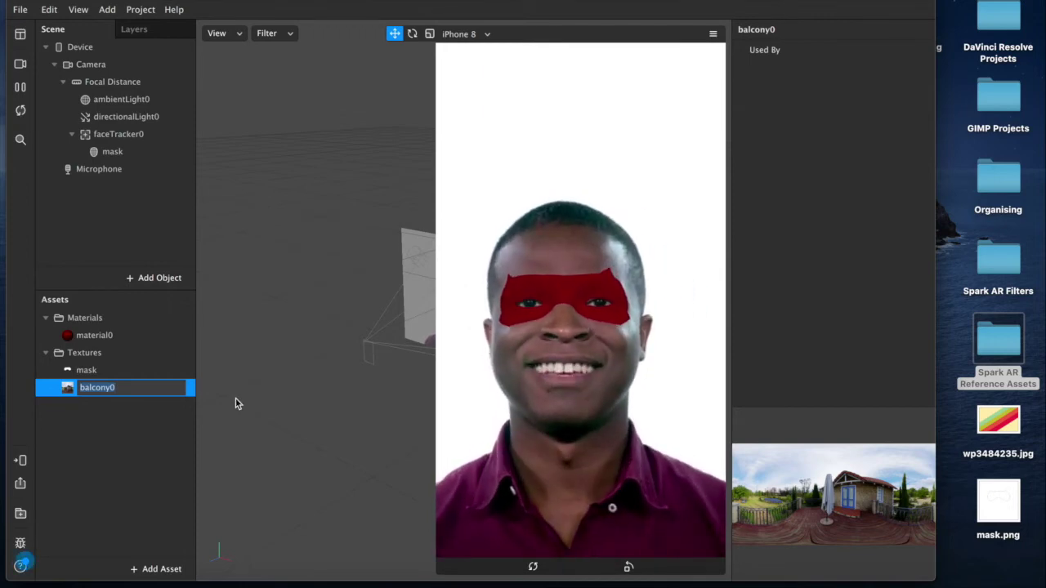
click(112, 423)
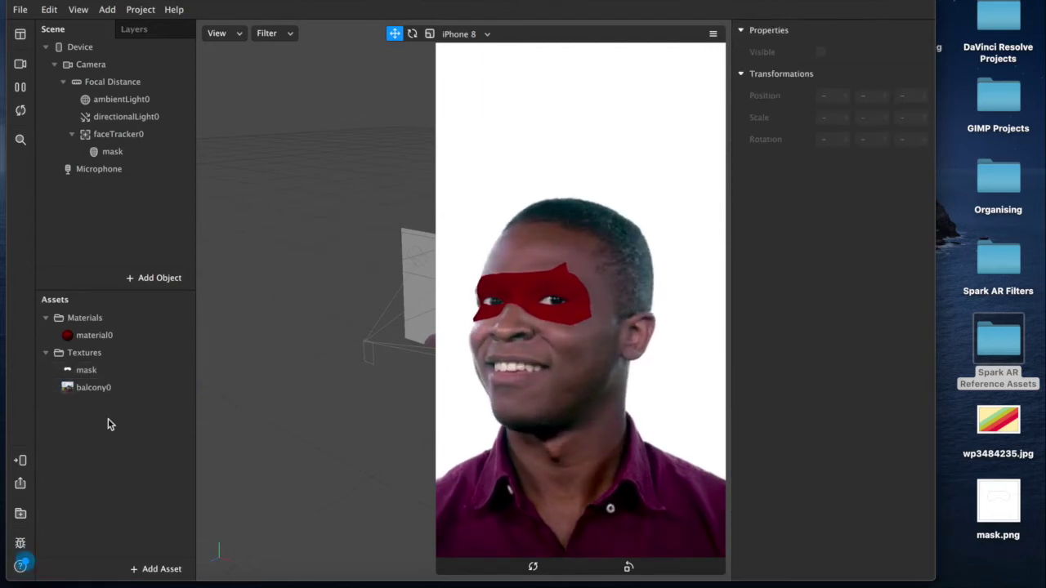
click(101, 387)
- Set material0's Environment Texture to balcony0
click(97, 353)
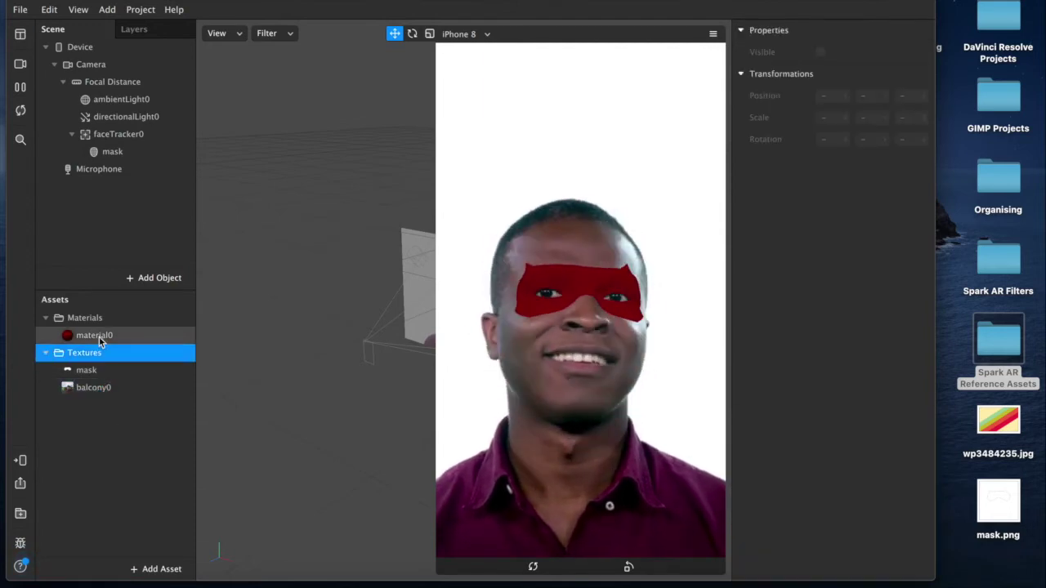
click(98, 339)
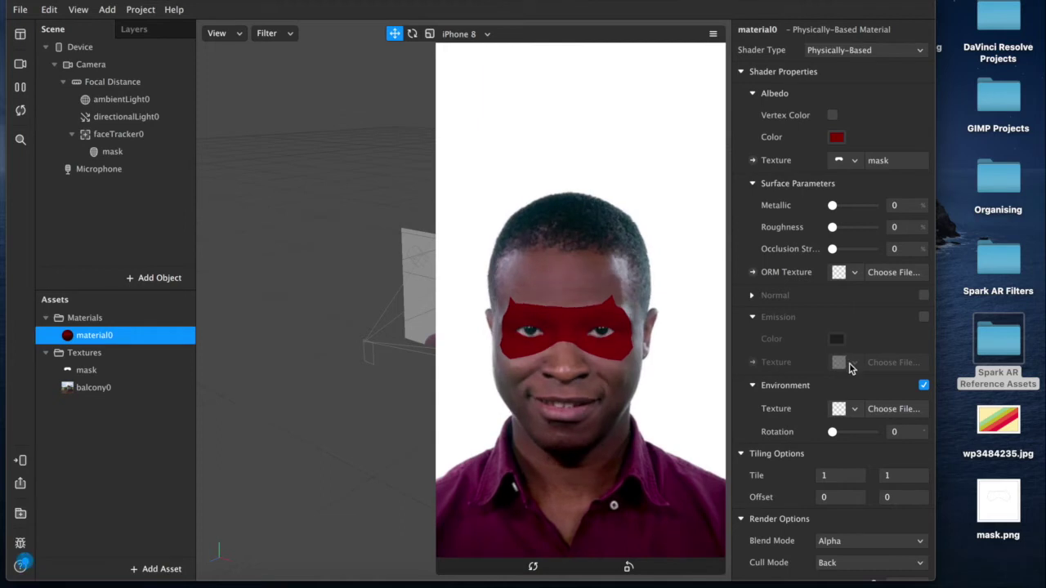
click(855, 410)
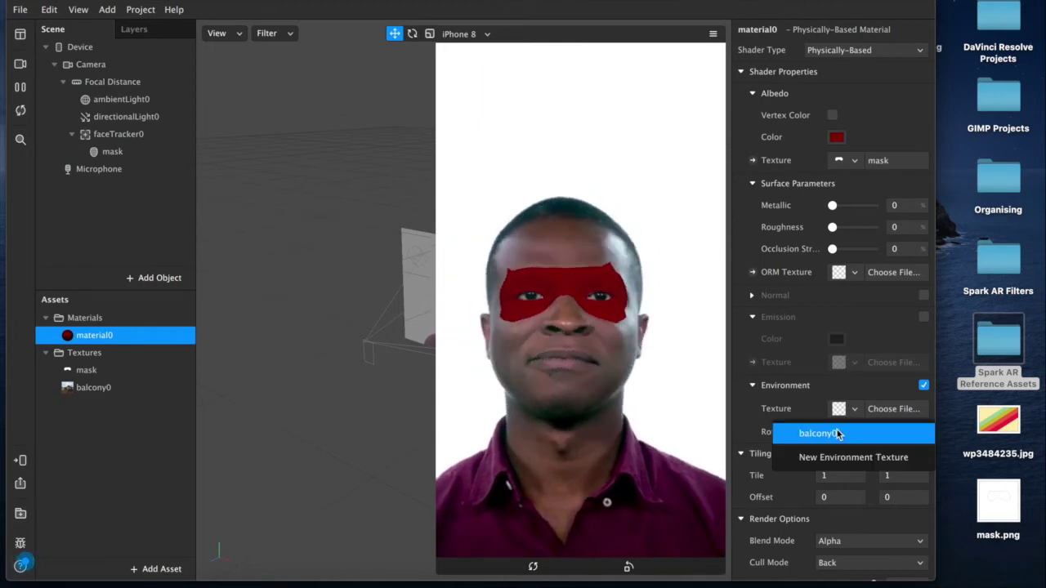
click(776, 431)
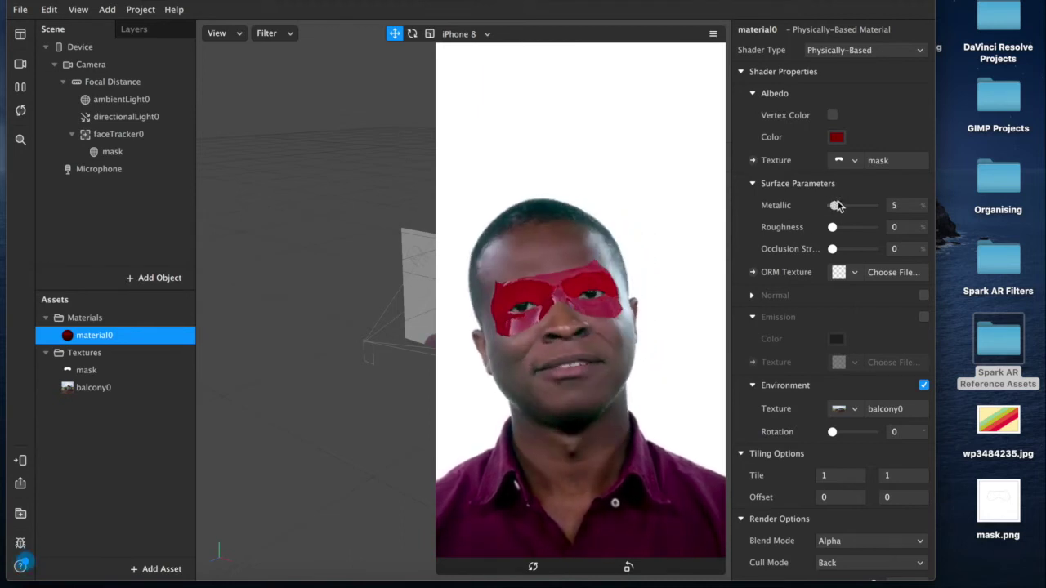
- Tune material0 to 30 Metallic and 40 Roughness
drag(838, 205, 882, 211)
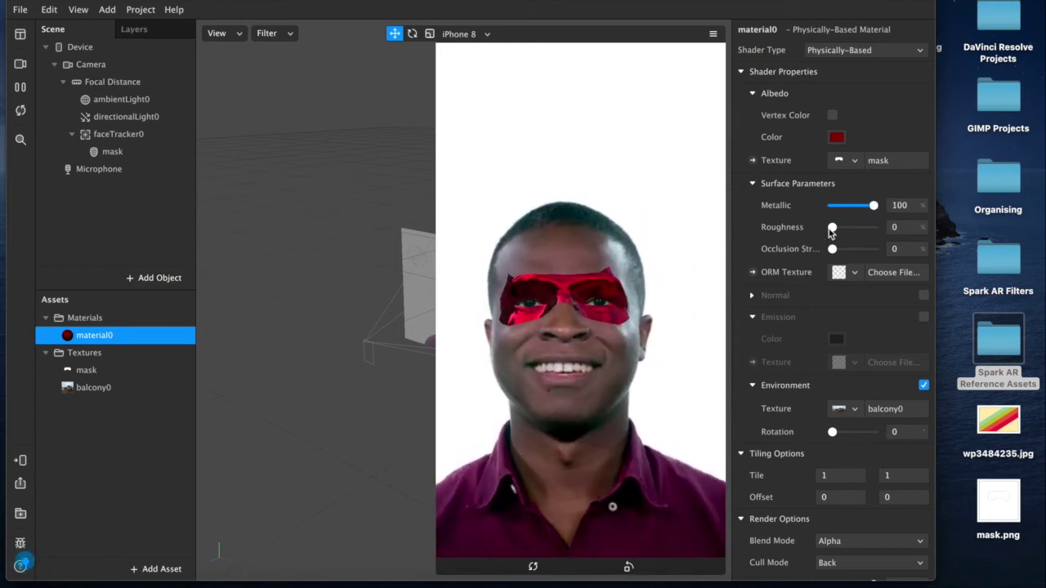
drag(832, 228, 844, 228)
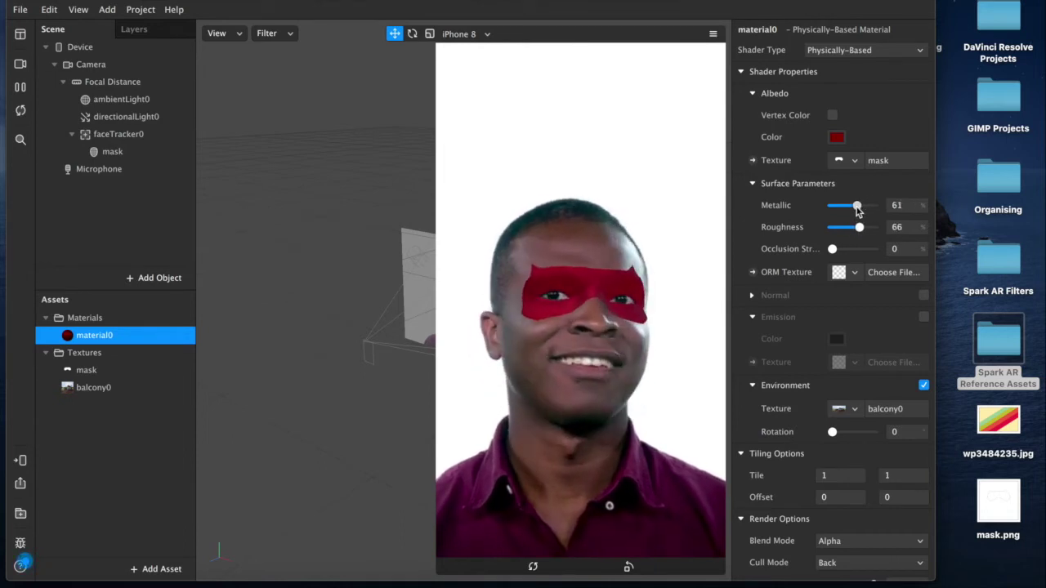
drag(858, 211, 855, 211)
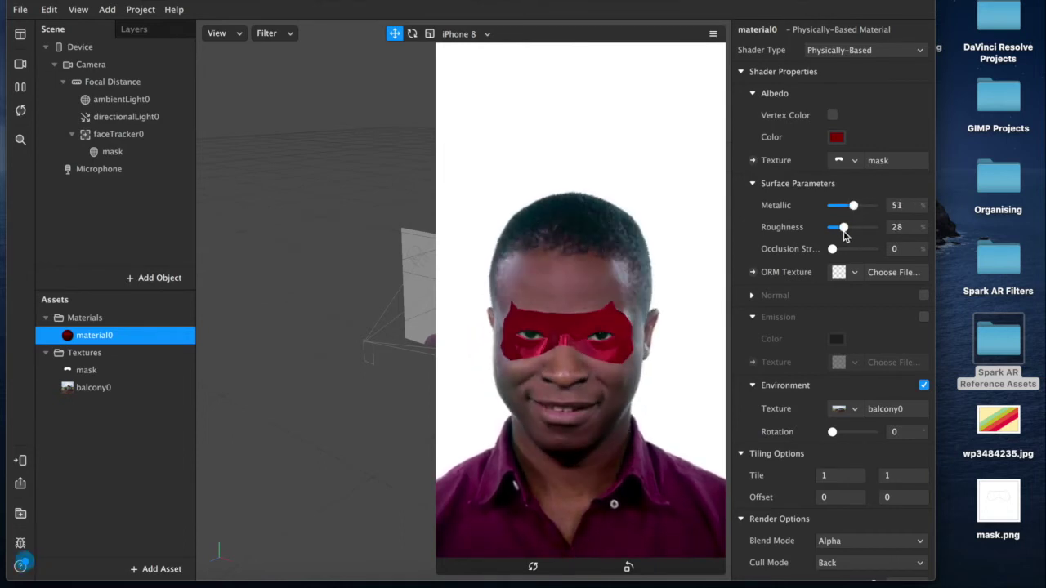
drag(846, 236, 846, 206)
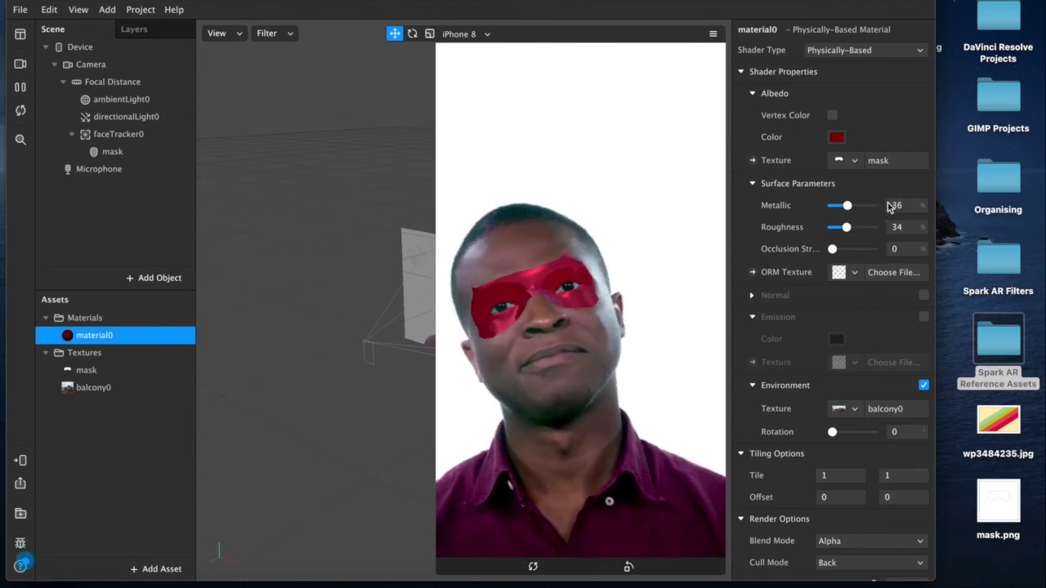
click(897, 205)
text(36)
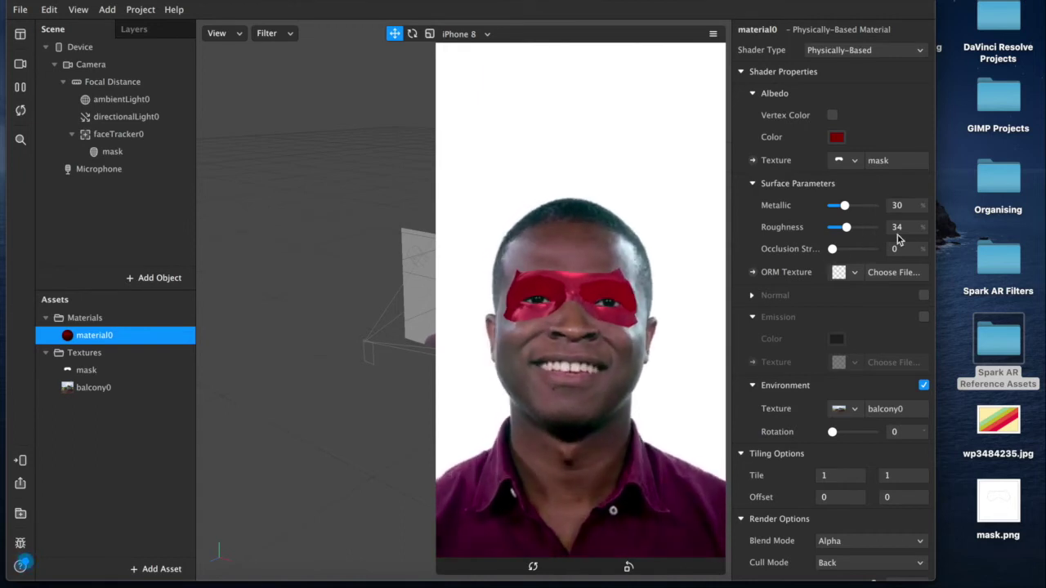
click(895, 227)
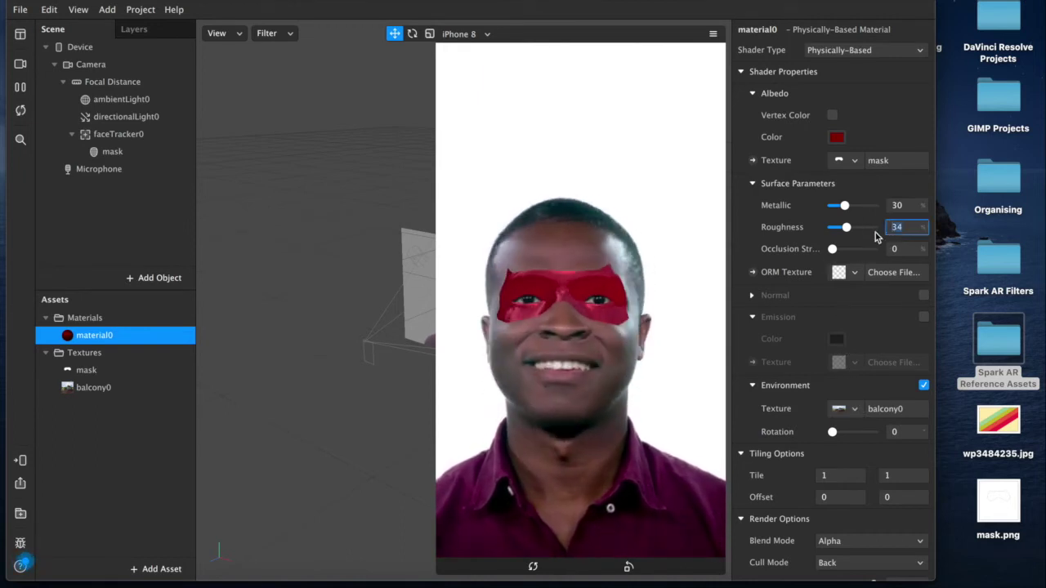
text(40)
key(Return)
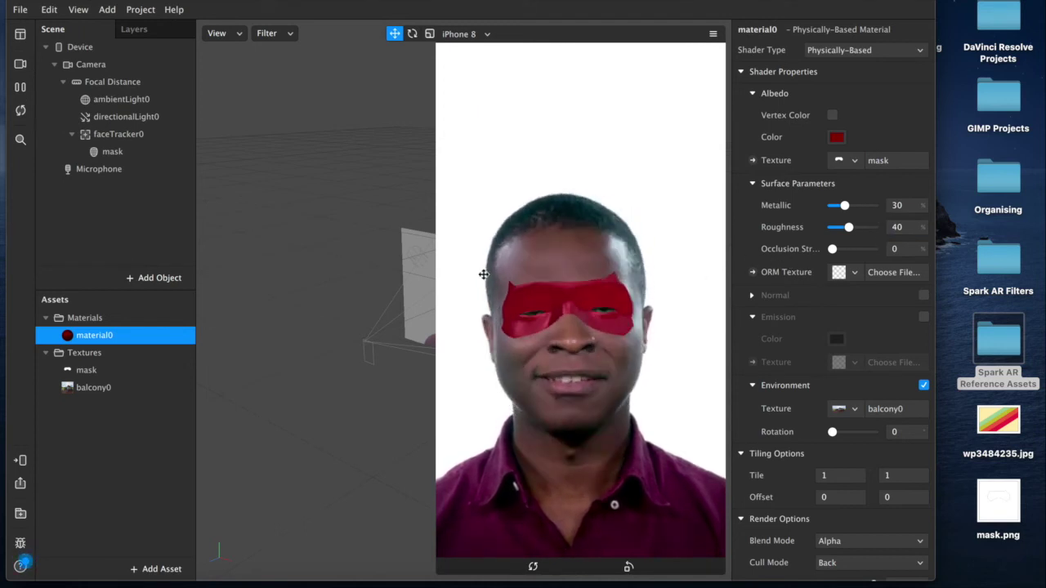
click(151, 282)
- Insert a new face mesh and parent faceMesh0 under faceTracker0
click(49, 535)
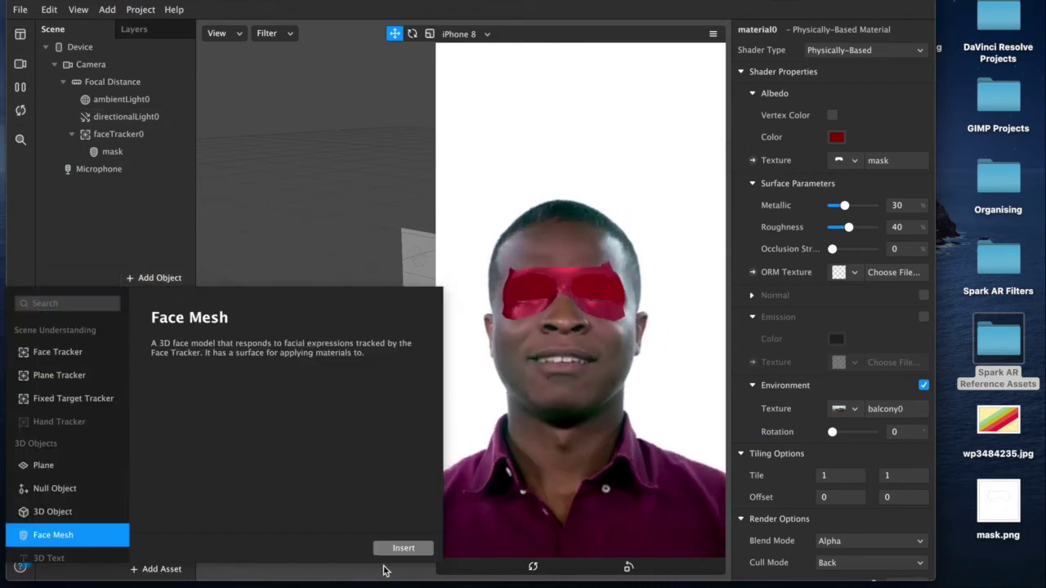
click(403, 549)
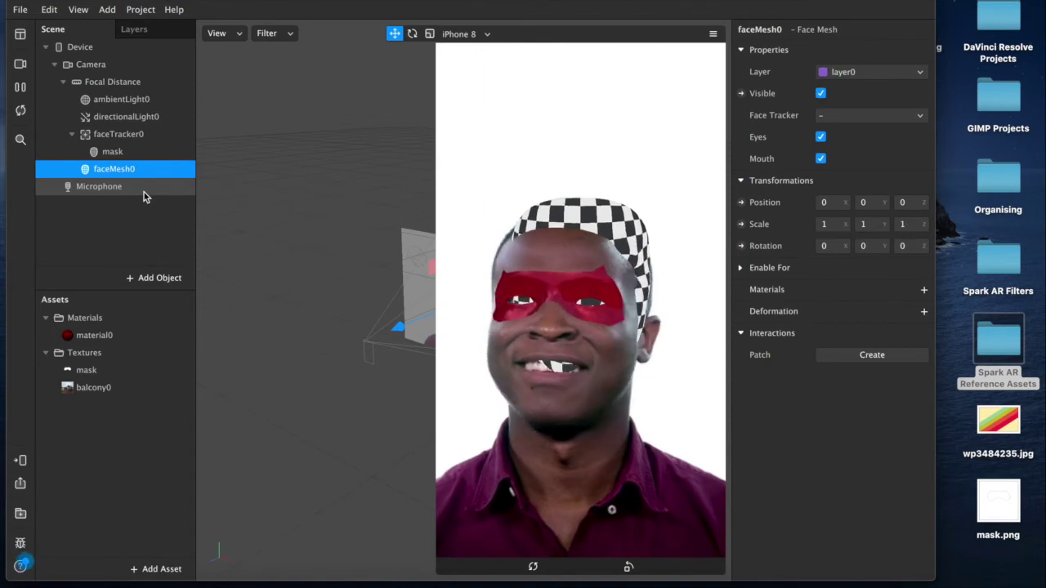
drag(105, 165, 122, 117)
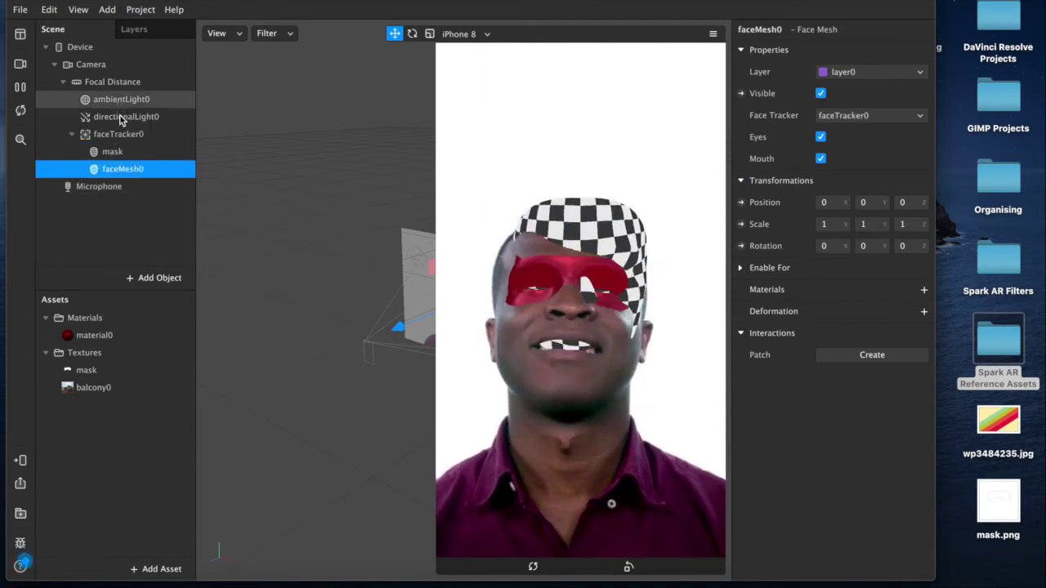
drag(128, 169, 132, 144)
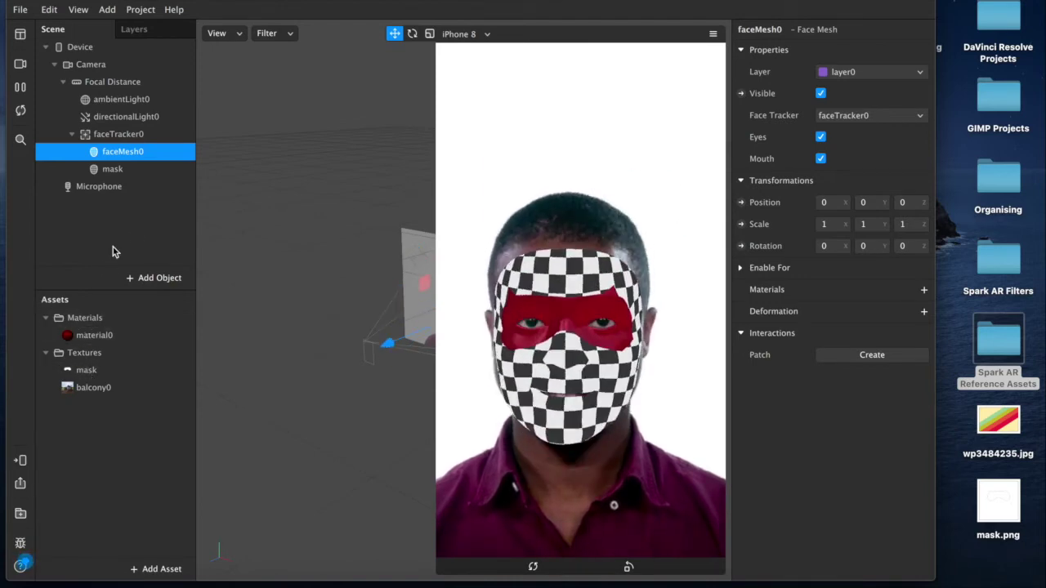
- Rename faceMesh0 to eyes
double_click(125, 153)
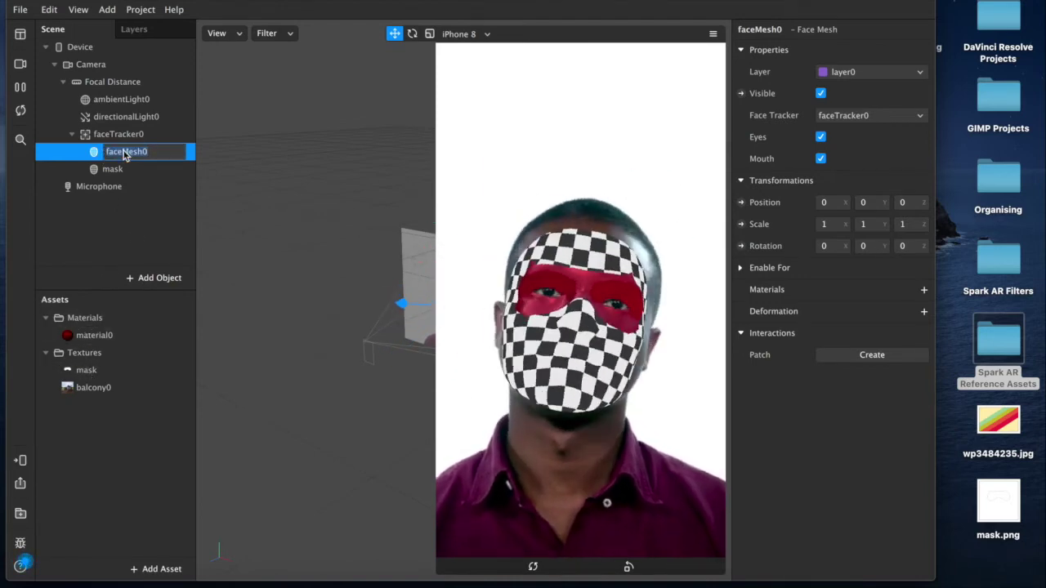
text(eyes)
key(Return)
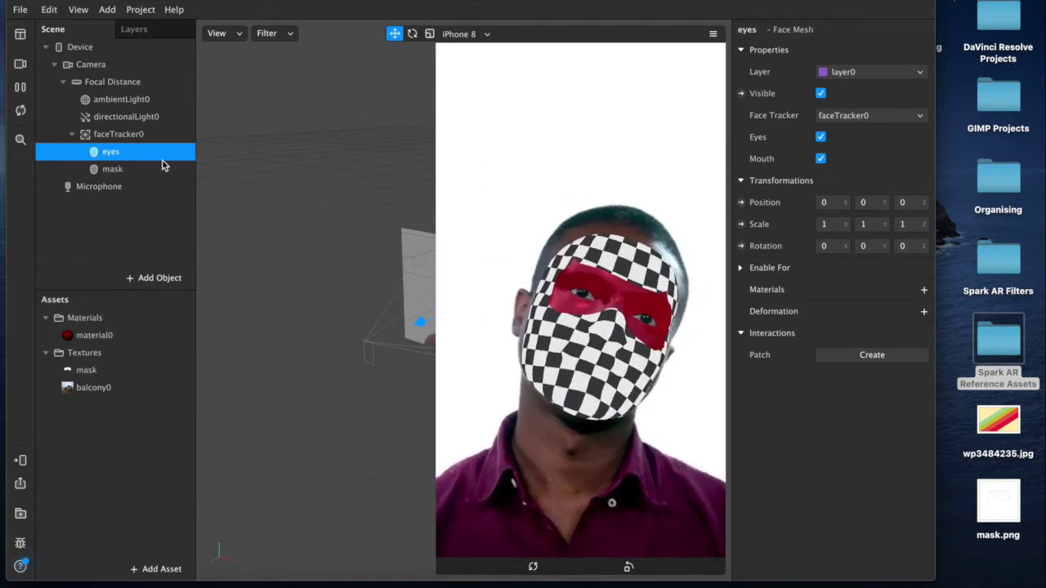
click(923, 290)
- Create material1 for the eyes mesh and set its shader to Flat
click(886, 336)
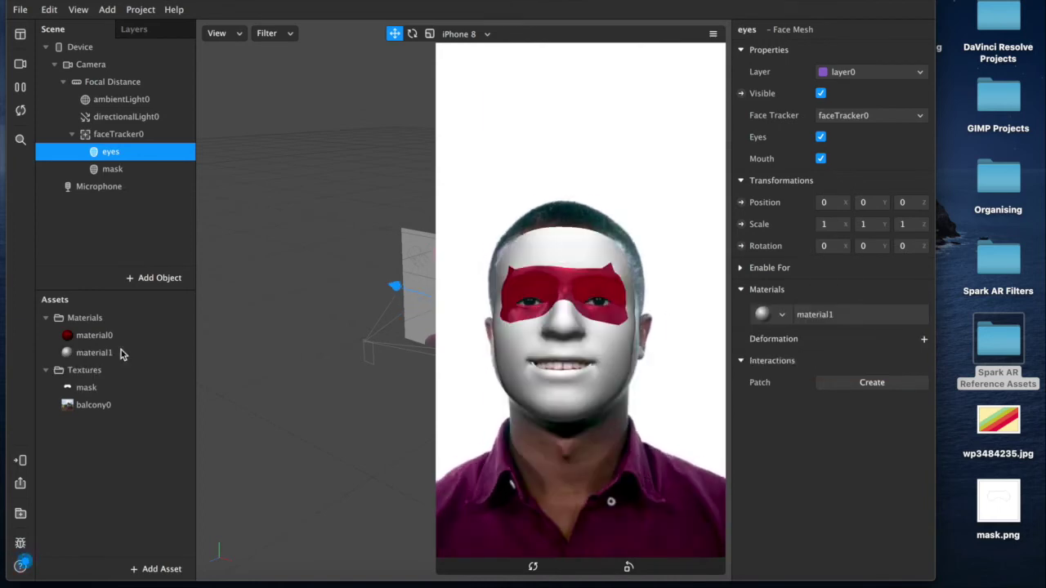
click(94, 352)
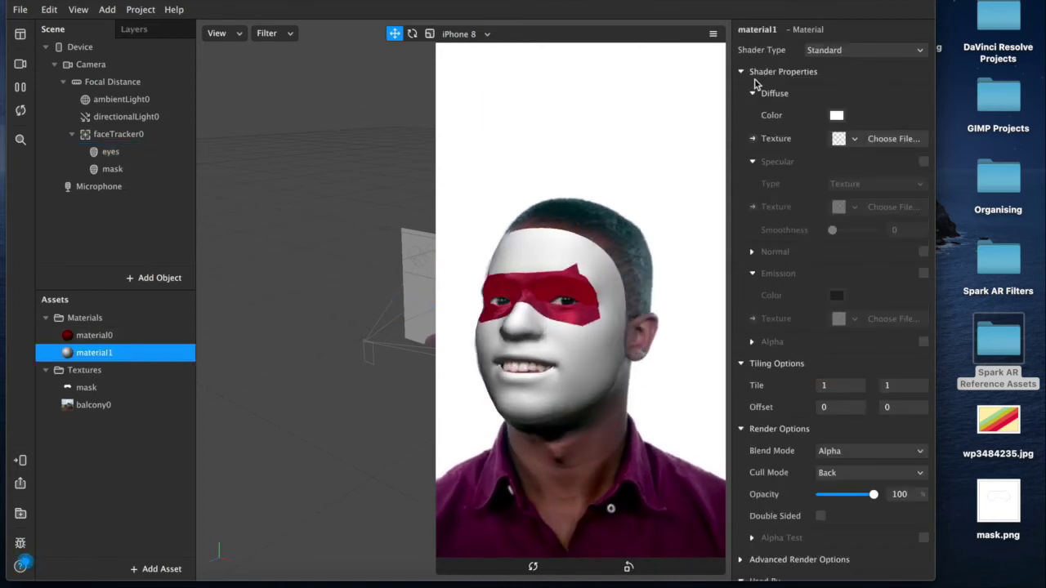
click(842, 51)
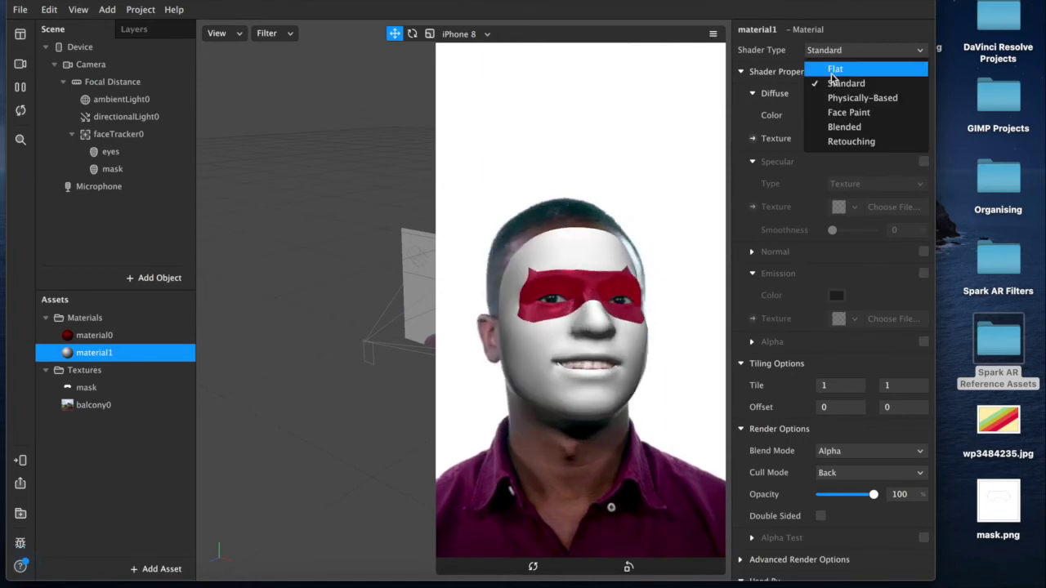
click(865, 65)
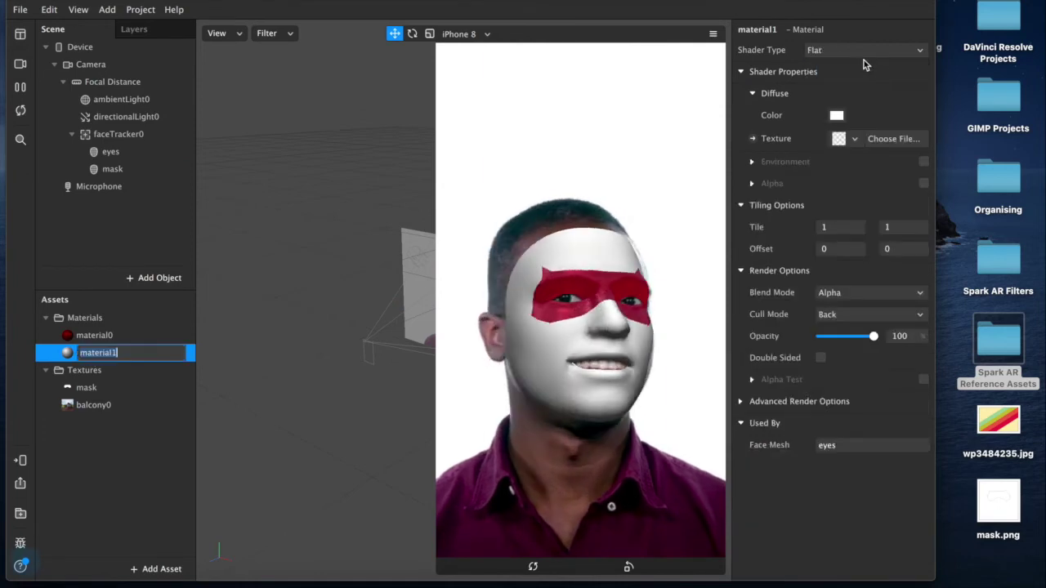
- Load whiteeyes.png as material1's texture
click(870, 143)
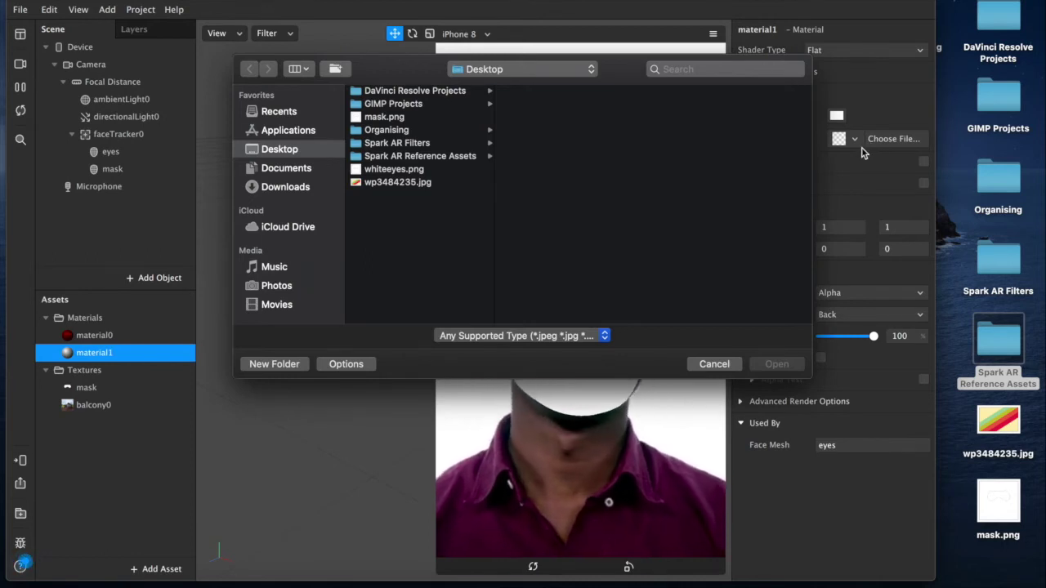
click(400, 120)
click(396, 169)
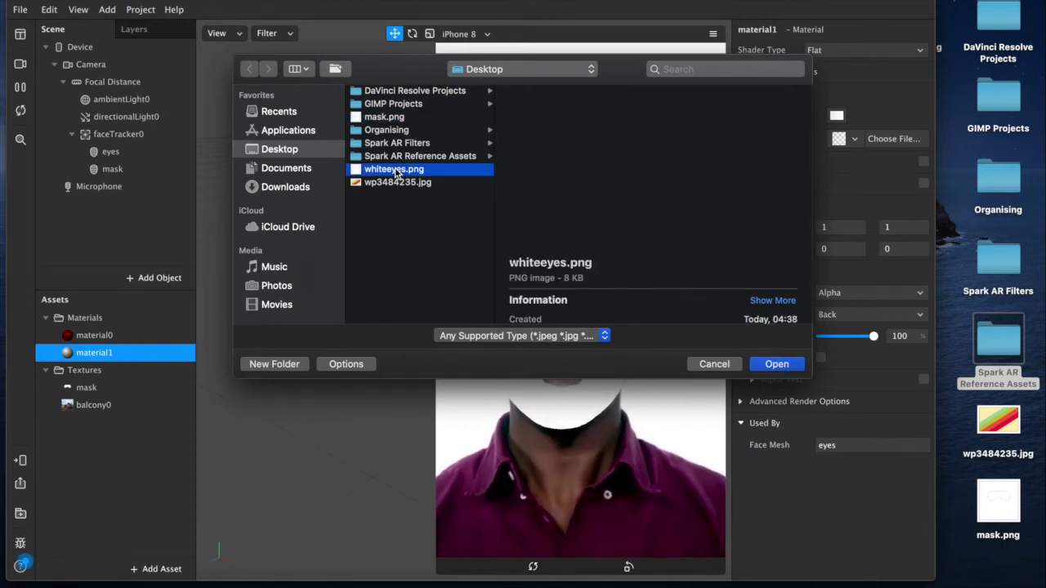
click(778, 367)
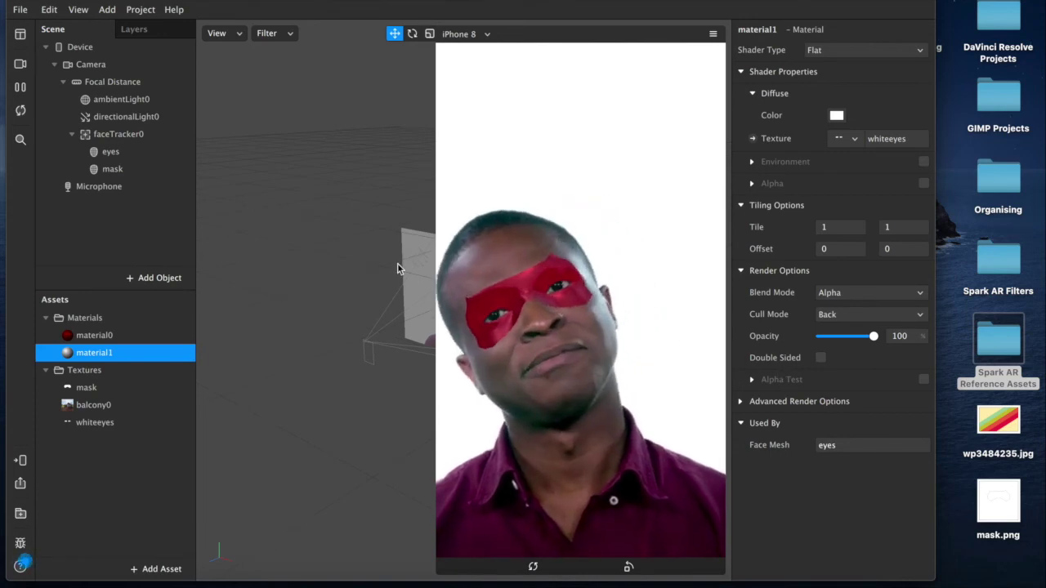
click(130, 153)
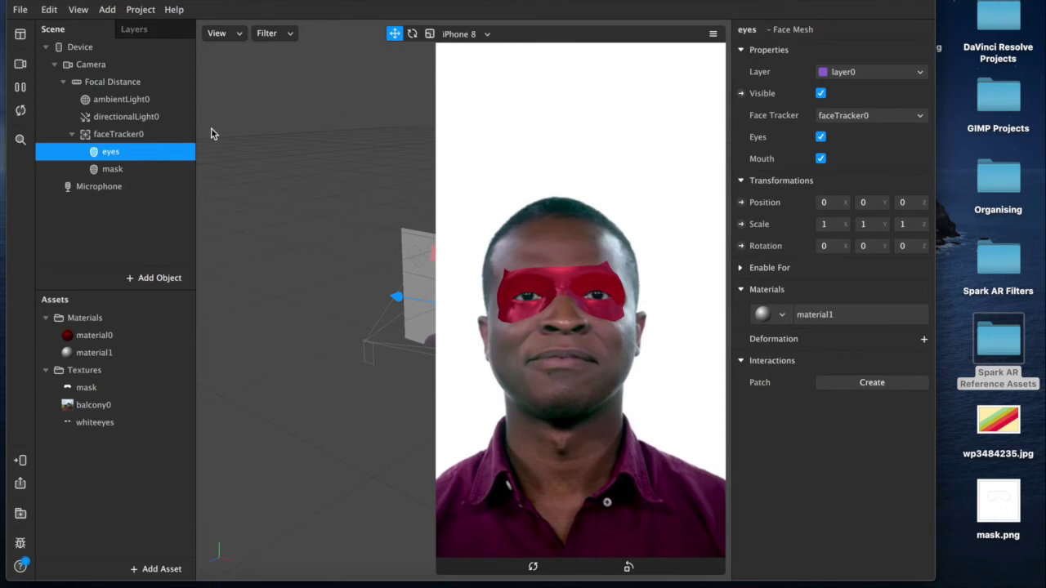
- Turn off the eyes mesh's Eyes option and keep material1's colour white
click(821, 137)
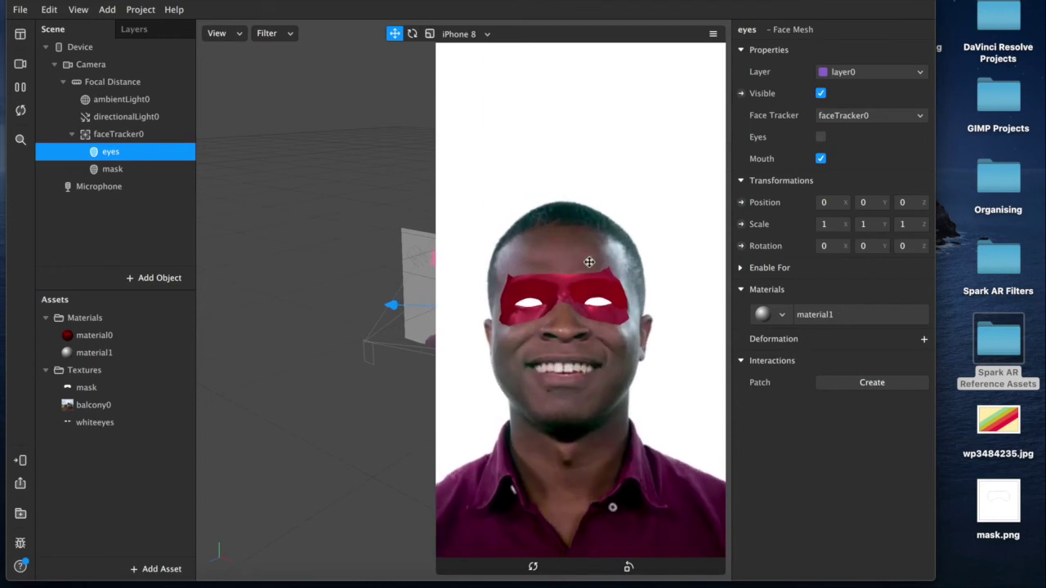
double_click(104, 353)
click(836, 116)
click(370, 307)
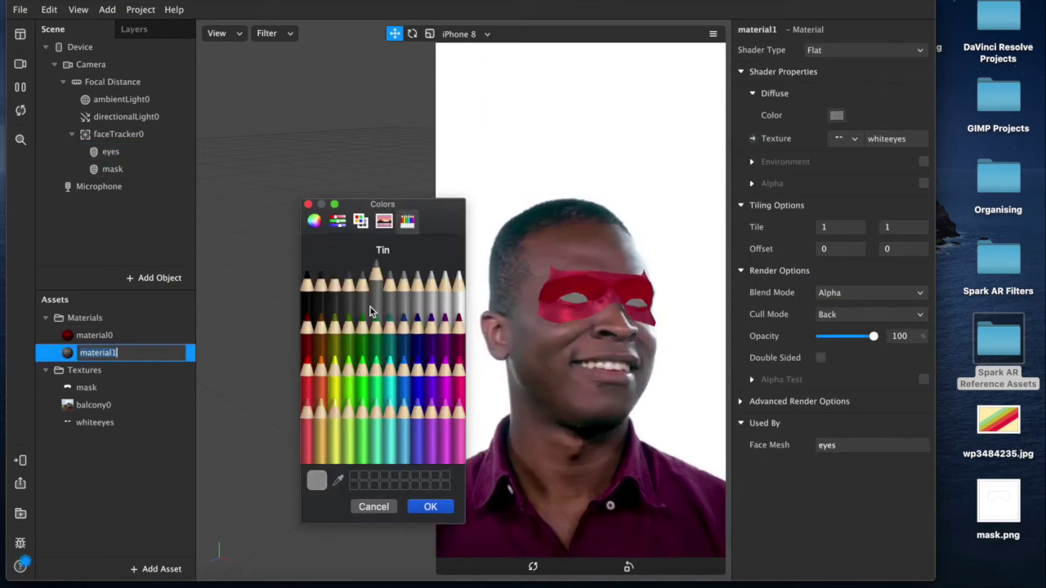
click(346, 357)
click(320, 286)
click(378, 505)
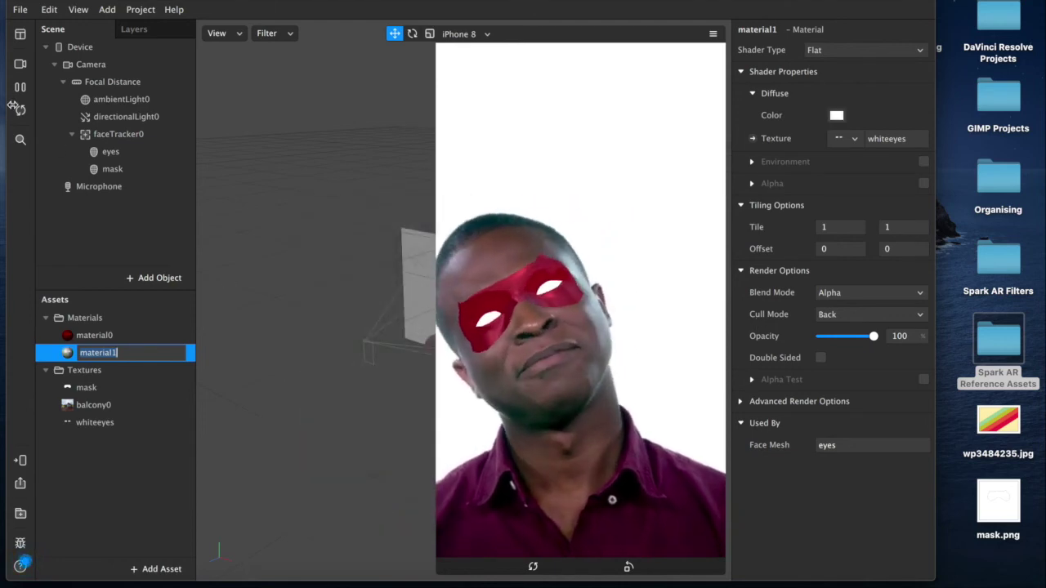
- Preview the effect on the FaceTime HD Camera live webcam
click(20, 63)
click(76, 92)
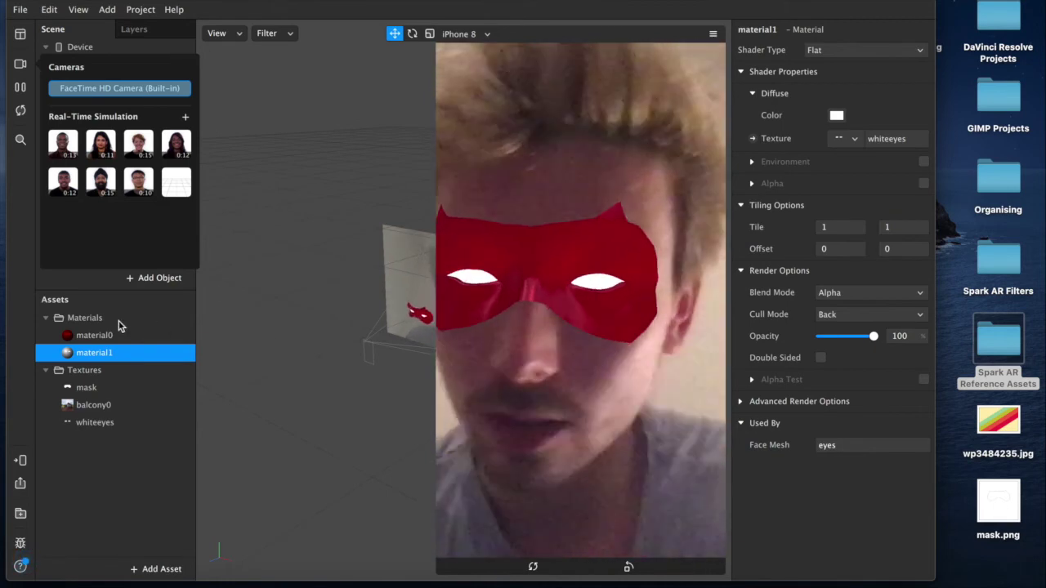
click(108, 335)
- Set material0 to Metallic 41, Roughness 39 and environment Rotation 360
click(109, 335)
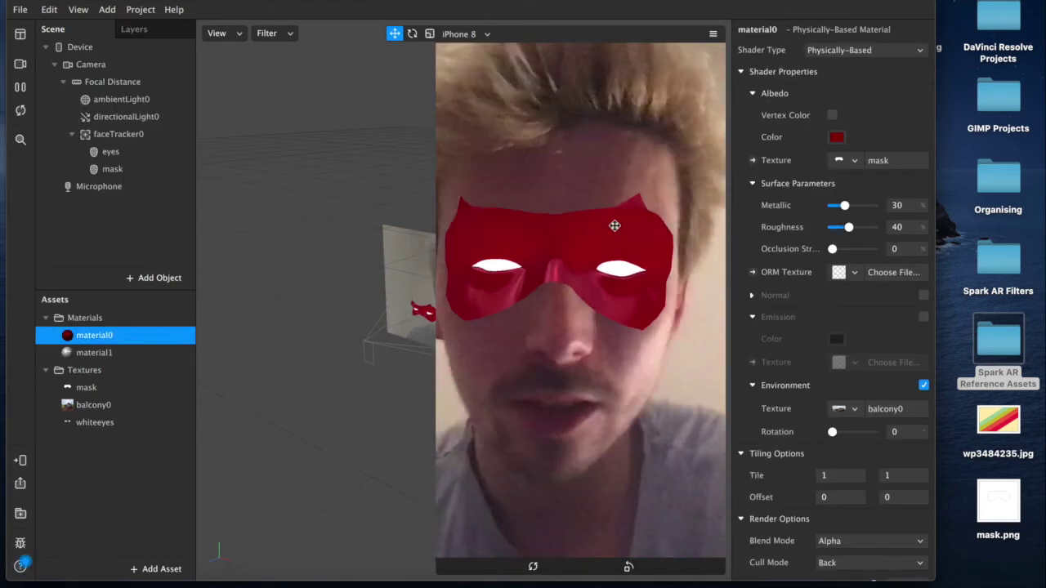
drag(845, 207, 850, 207)
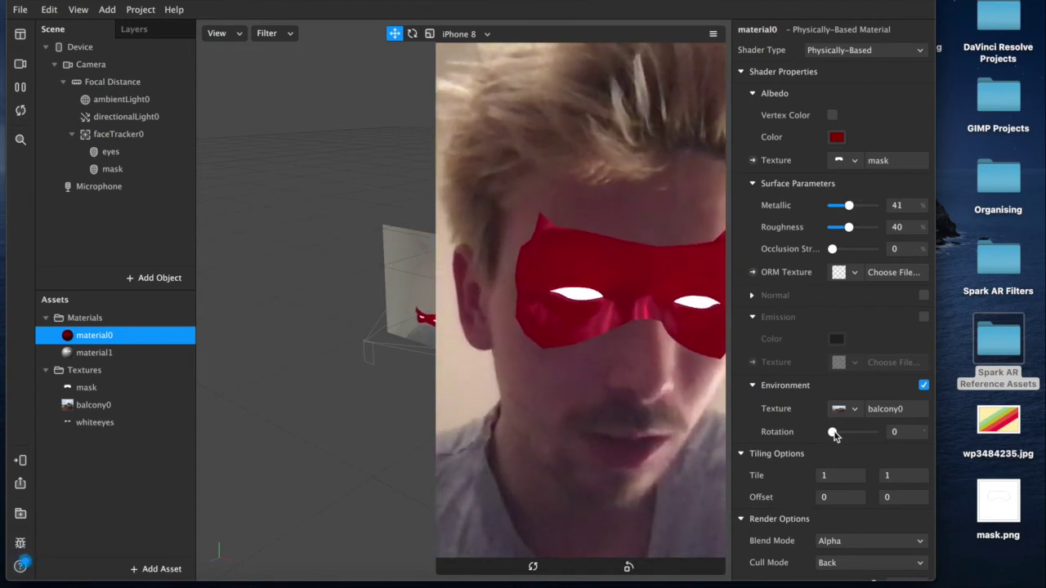
drag(833, 433, 873, 431)
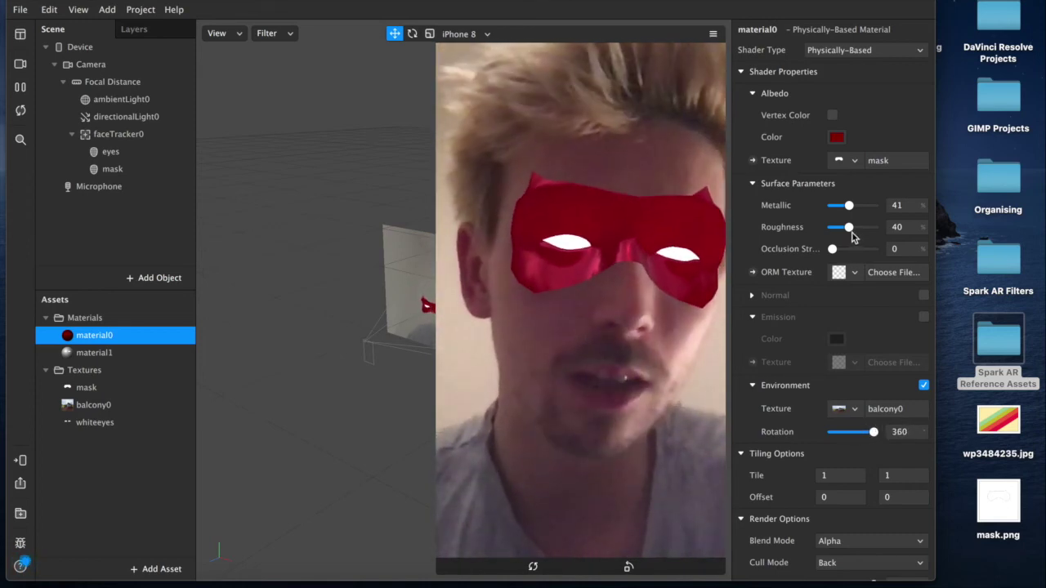
drag(852, 233, 850, 232)
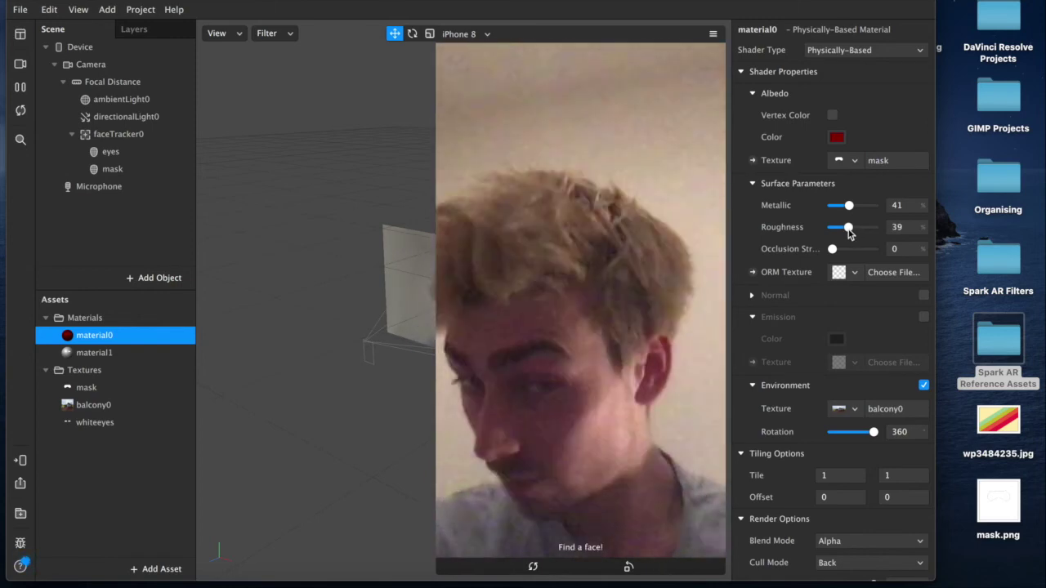